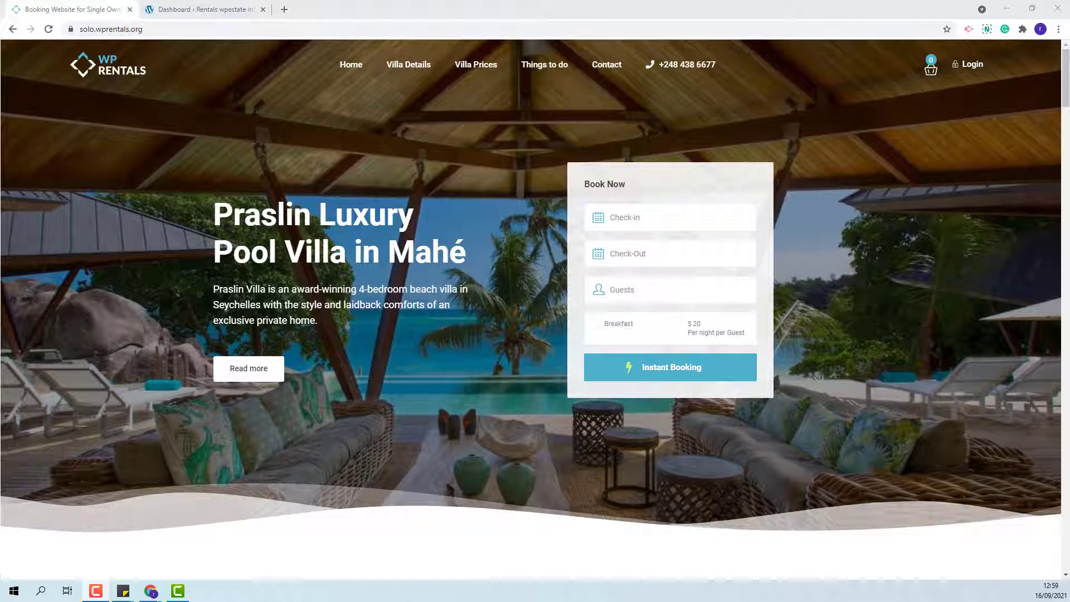
# - Switch from the demo booking site to the Dashboard tab
pyautogui.click(217, 9)
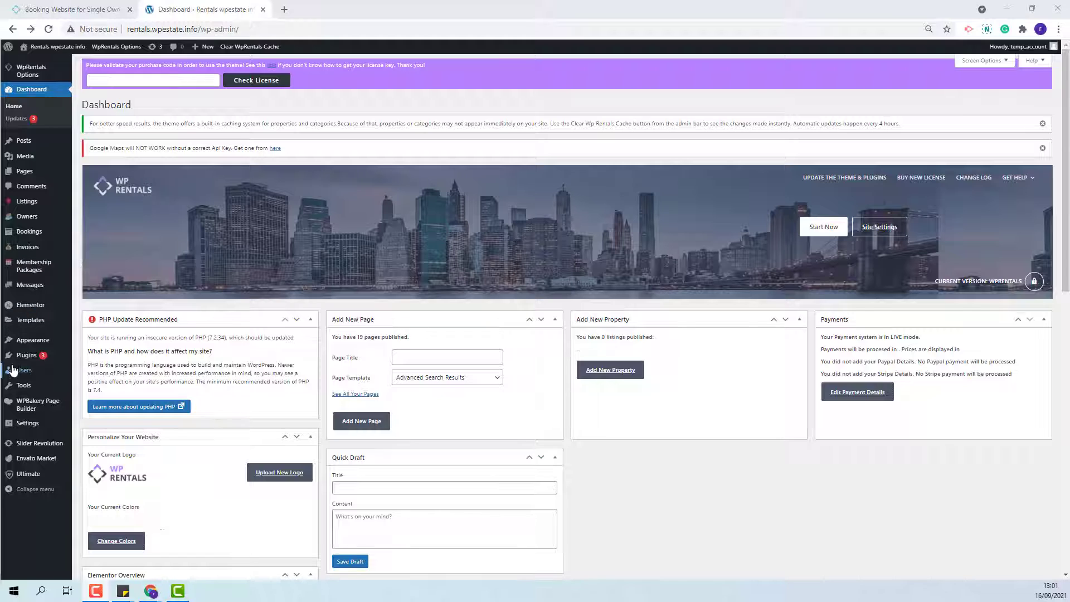
# - Open the installed Plugins list from the admin sidebar
pyautogui.moveTo(28, 355)
pyautogui.click(13, 359)
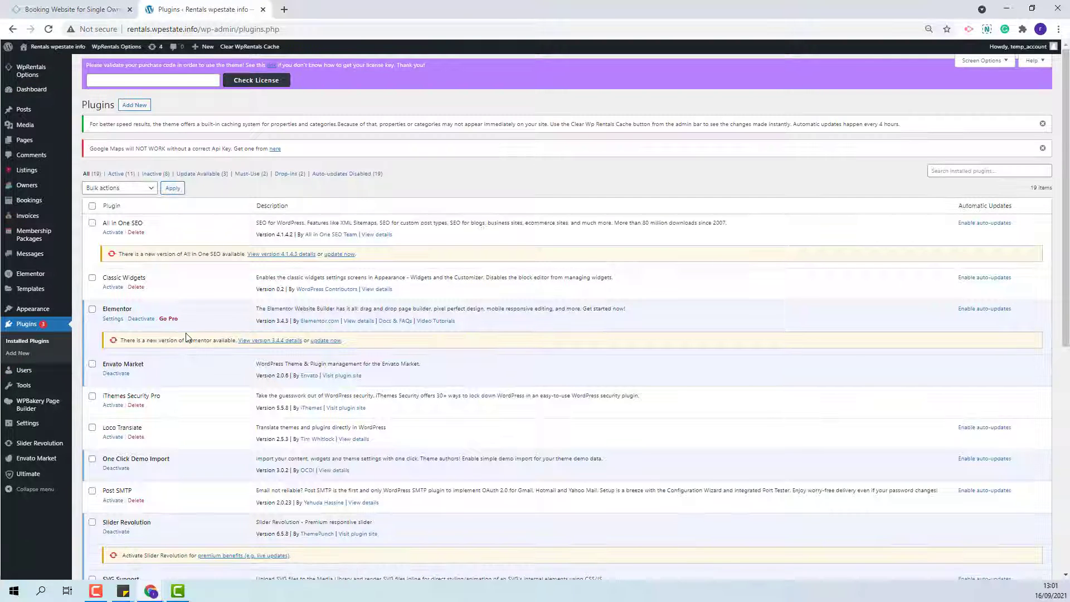
pyautogui.scroll(-3, 186, 337)
pyautogui.scroll(-1, 186, 337)
pyautogui.scroll(-1, 184, 335)
pyautogui.scroll(-1, 125, 318)
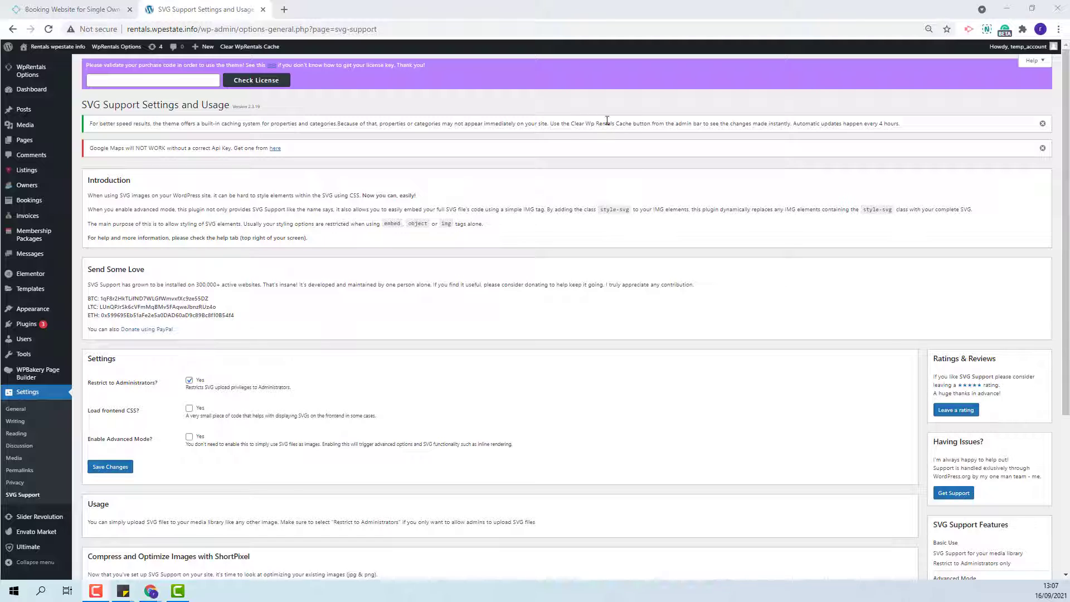
# - Paste the theme purchase code into the license field and validate it with Check License
pyautogui.rightClick(141, 83)
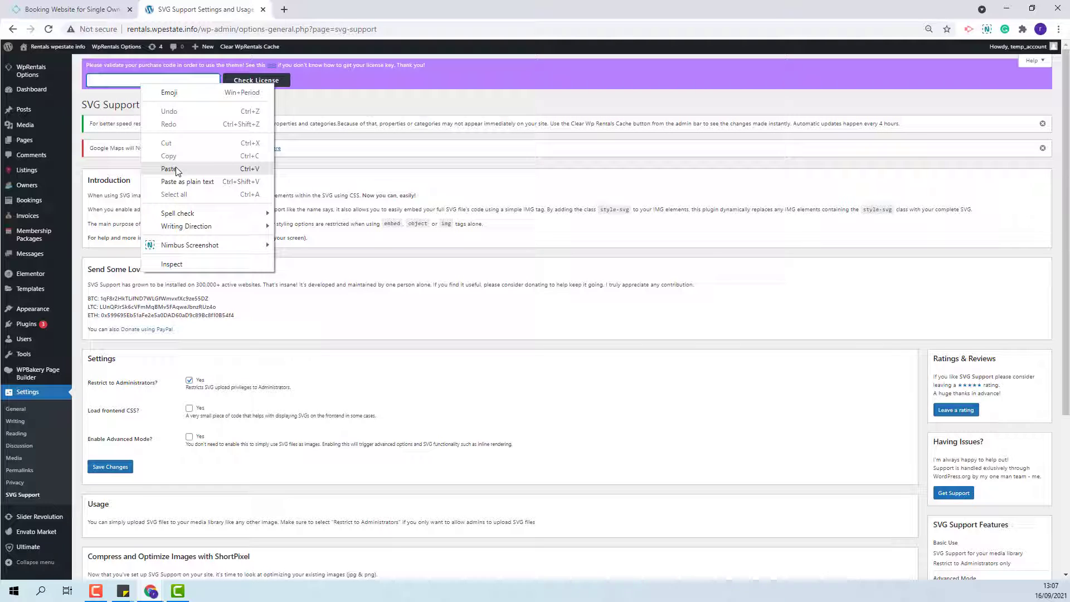
pyautogui.hotkey('ctrl', 'v')
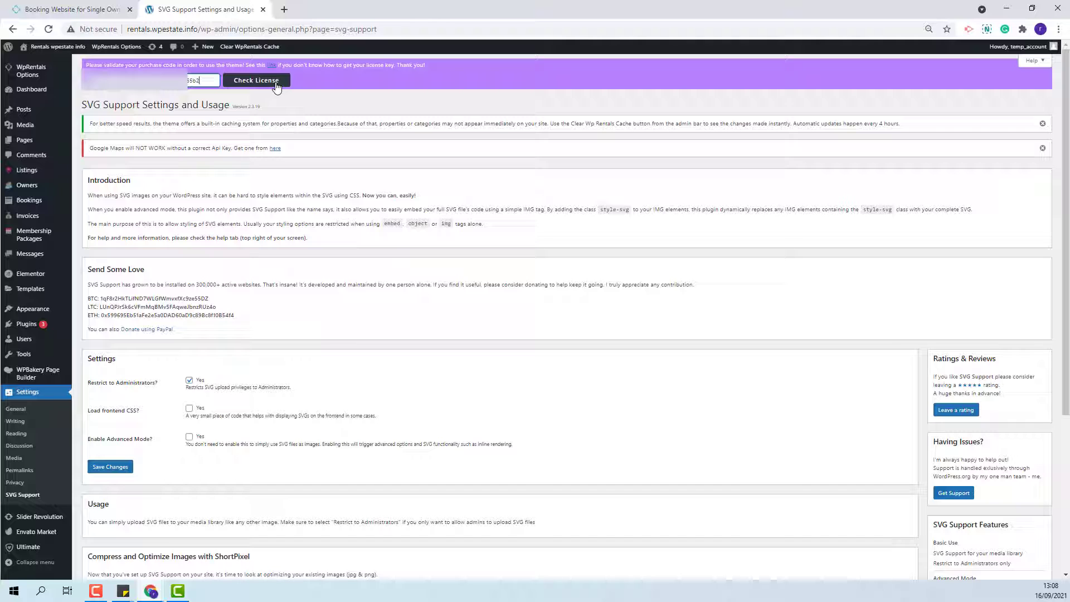
pyautogui.click(276, 86)
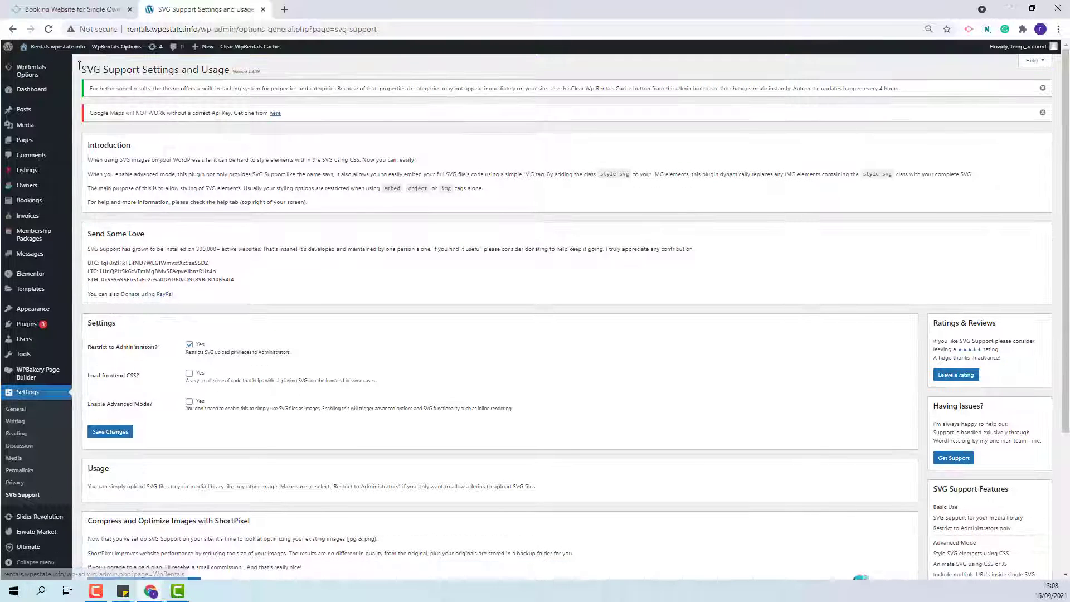
# - Import the Praslin Luxury Pool Villa Solo Owner demo from Import Demo Data
pyautogui.click(92, 73)
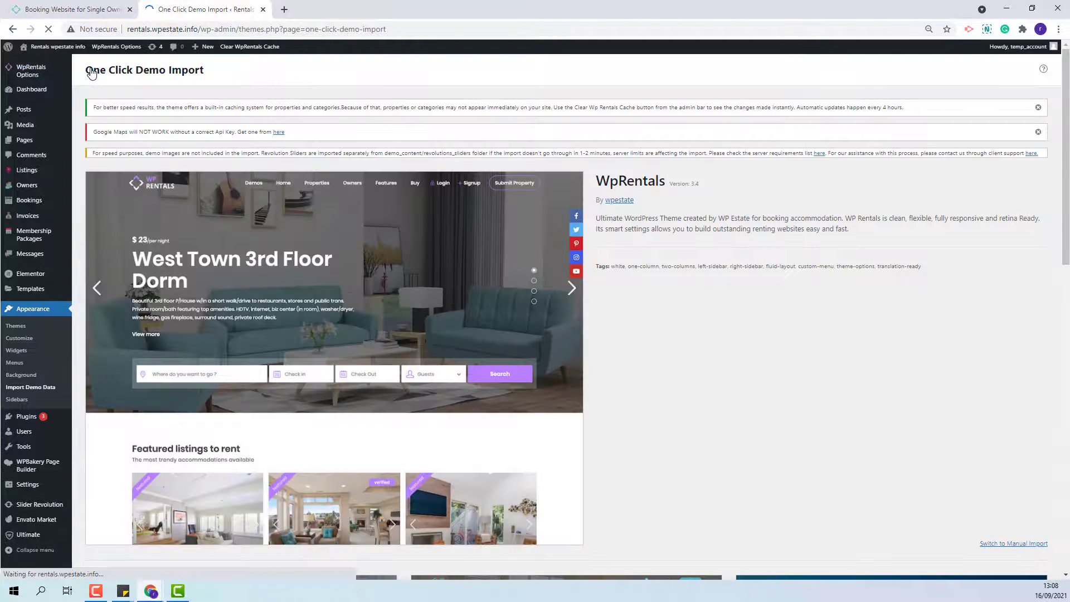
pyautogui.scroll(-2, 690, 311)
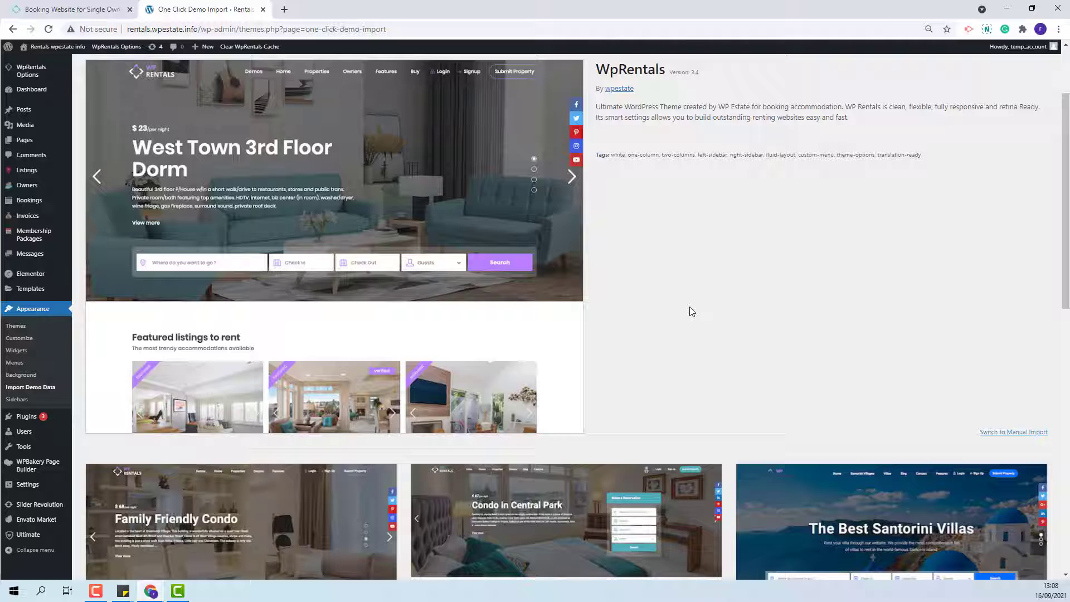
pyautogui.scroll(-3, 691, 311)
pyautogui.scroll(-4, 698, 313)
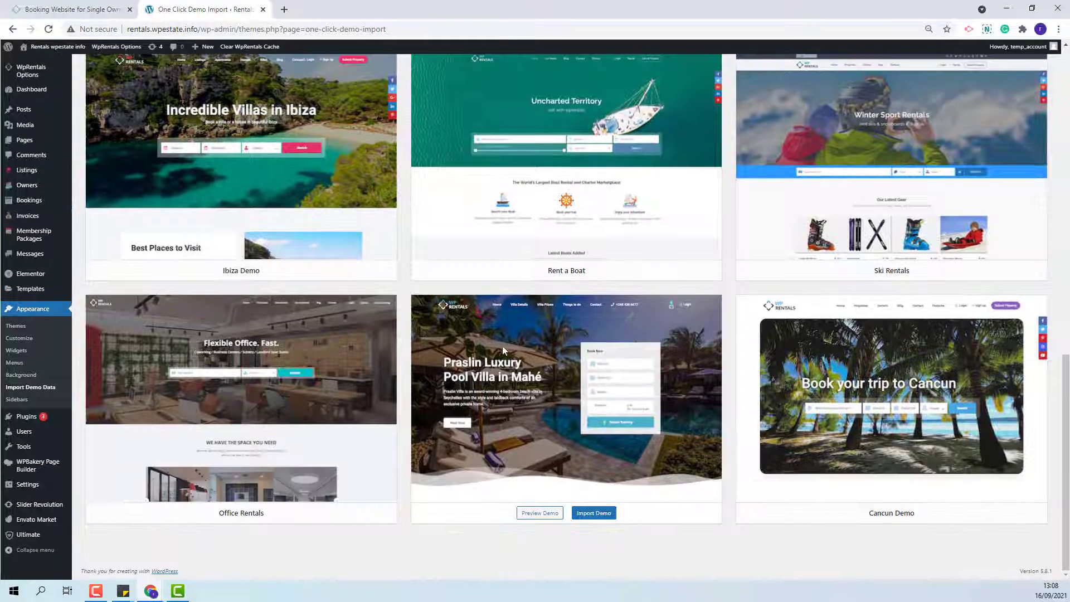
pyautogui.click(594, 518)
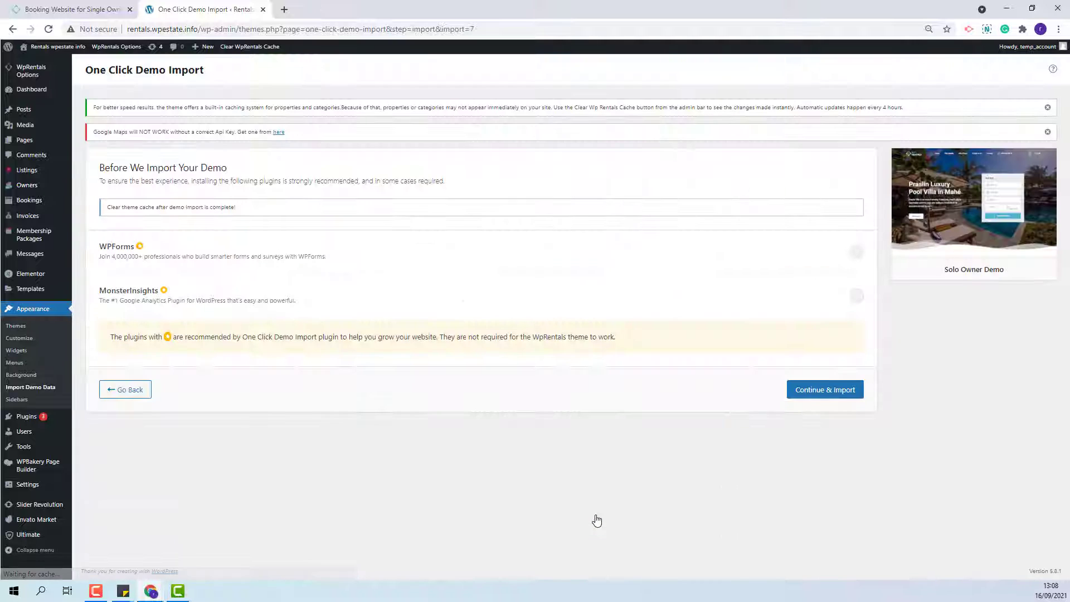
pyautogui.click(812, 391)
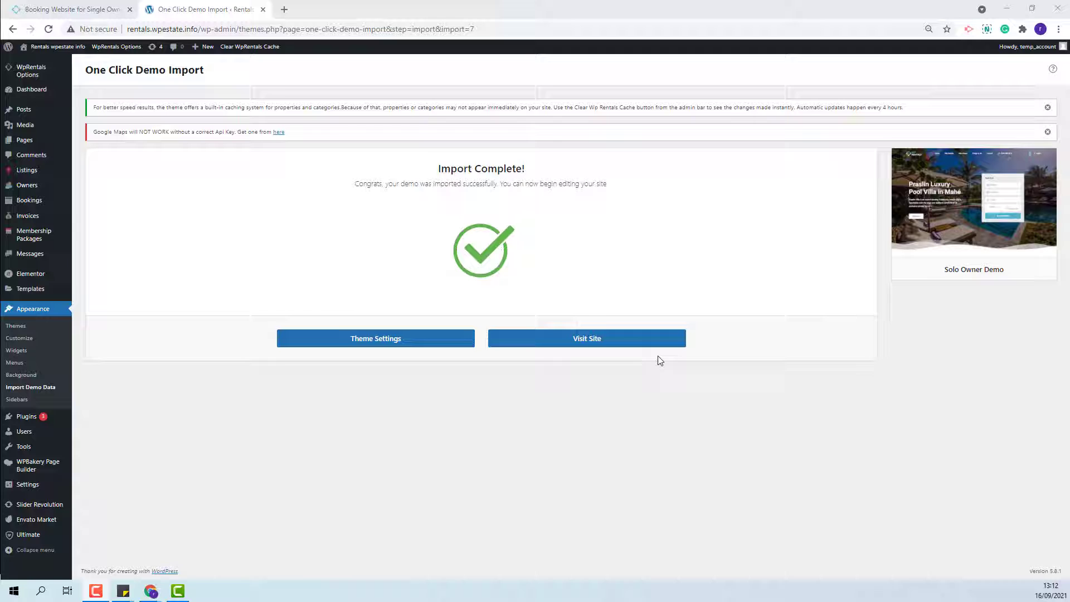
# - Visit the live site from the Import Complete screen
pyautogui.click(587, 343)
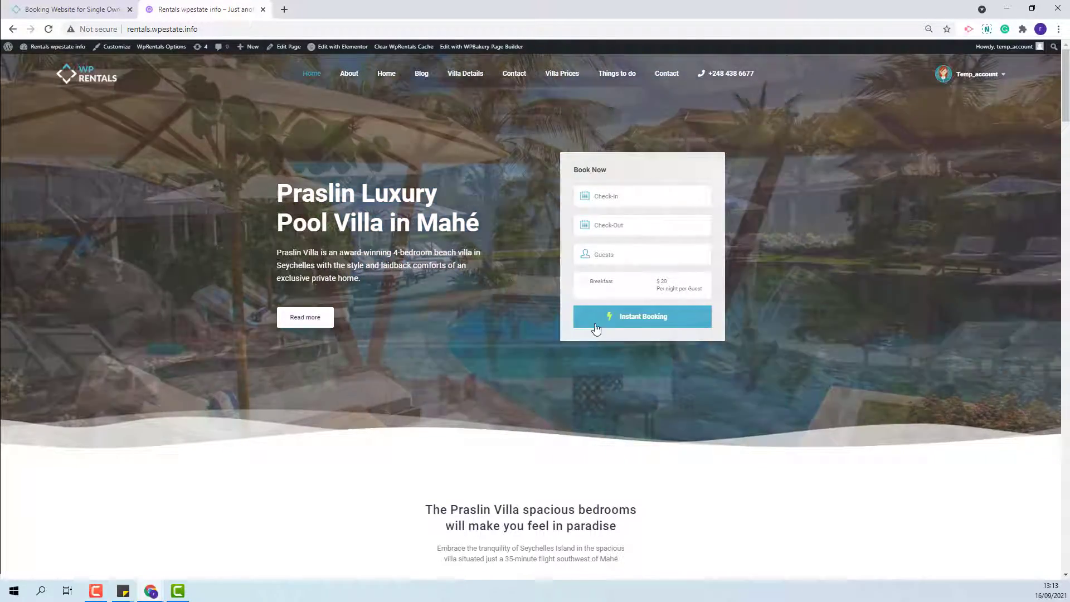
pyautogui.scroll(-3, 609, 370)
pyautogui.scroll(-2, 611, 368)
pyautogui.scroll(-3, 612, 368)
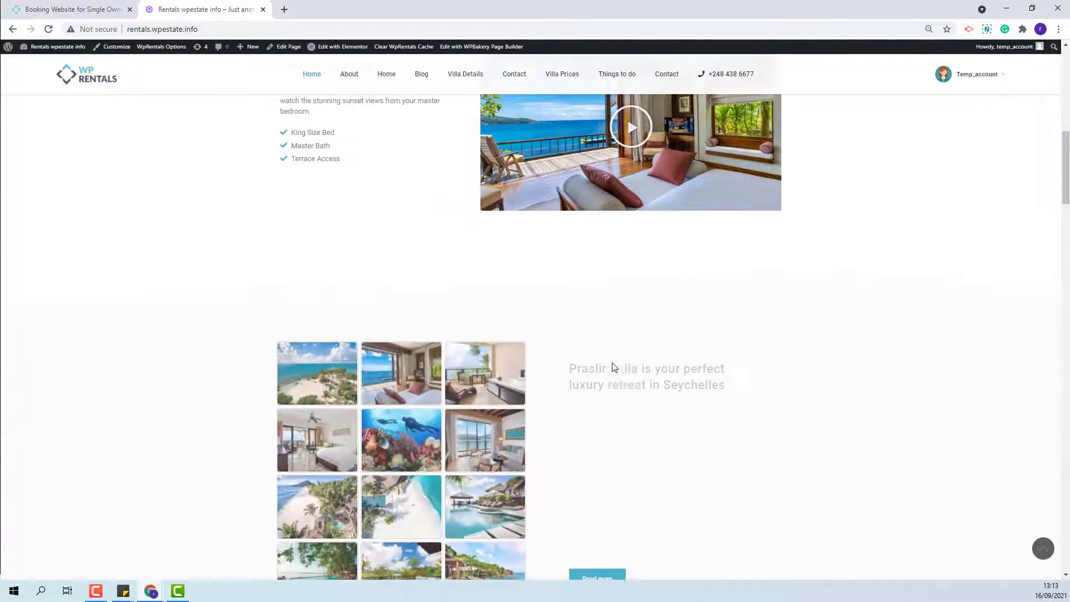
pyautogui.scroll(-3, 612, 369)
pyautogui.scroll(-3, 613, 368)
pyautogui.scroll(-2, 613, 368)
pyautogui.scroll(-3, 614, 368)
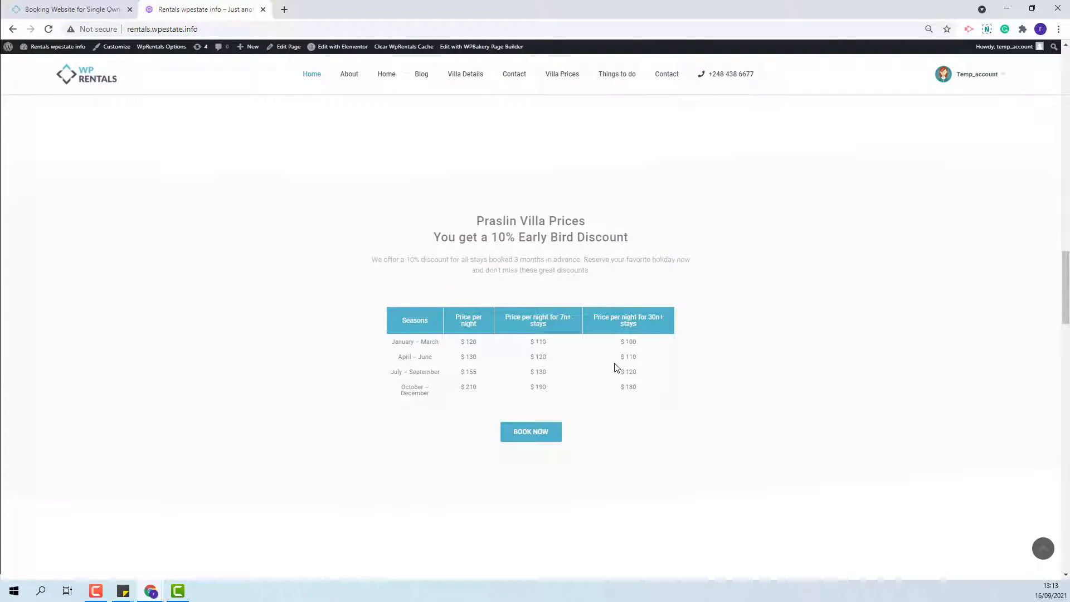
pyautogui.scroll(-3, 614, 368)
pyautogui.scroll(-3, 615, 367)
pyautogui.scroll(-2, 614, 368)
pyautogui.scroll(-4, 616, 368)
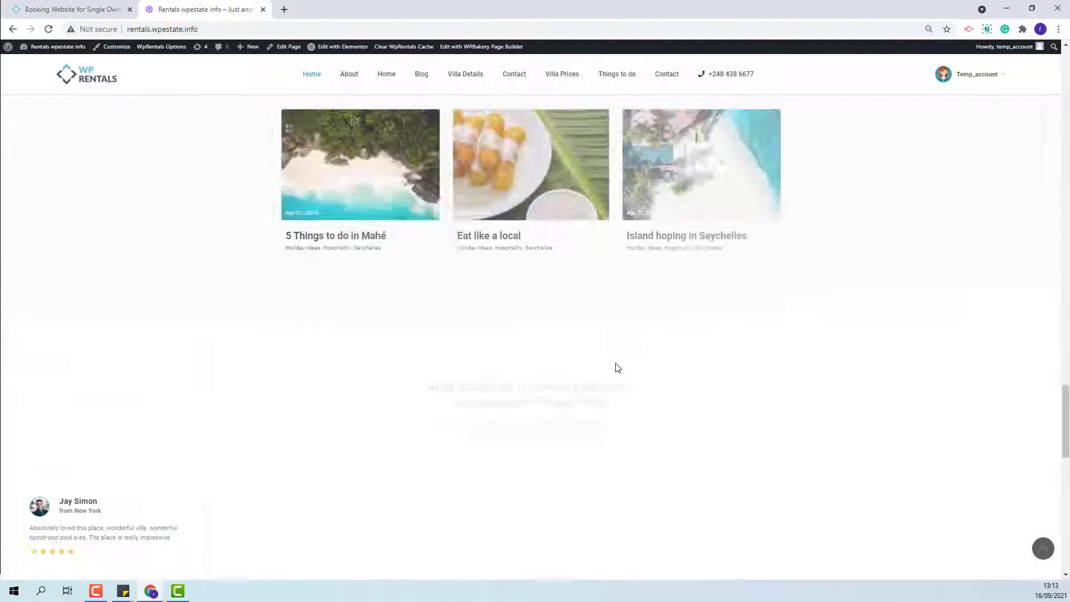
pyautogui.scroll(-3, 616, 368)
pyautogui.scroll(-3, 616, 367)
pyautogui.scroll(-3, 617, 367)
pyautogui.scroll(-2, 619, 368)
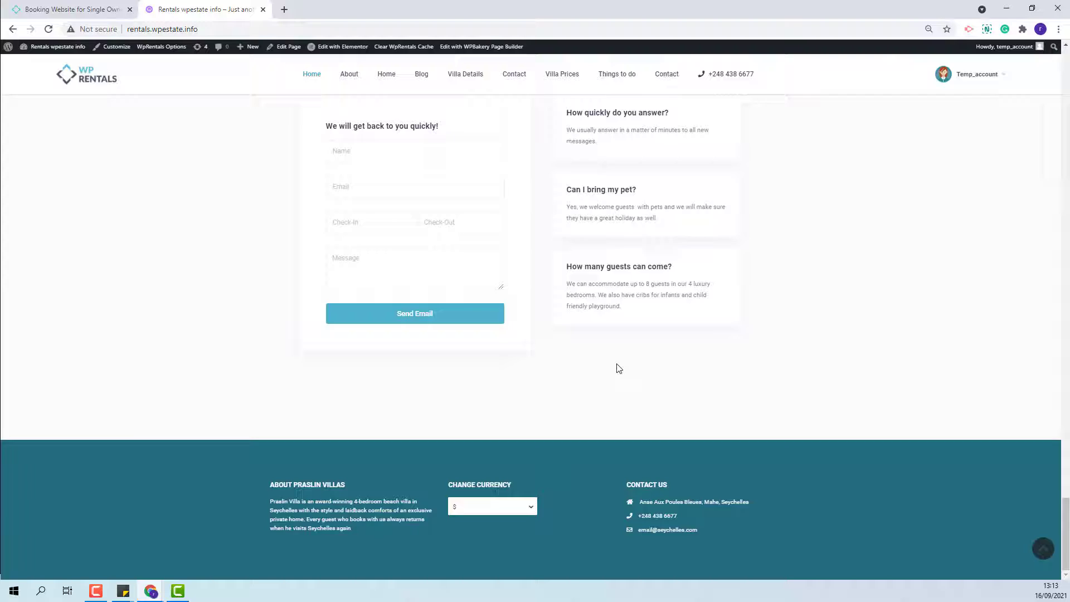
pyautogui.scroll(2, 618, 369)
pyautogui.scroll(3, 619, 369)
pyautogui.scroll(3, 620, 368)
pyautogui.scroll(3, 624, 365)
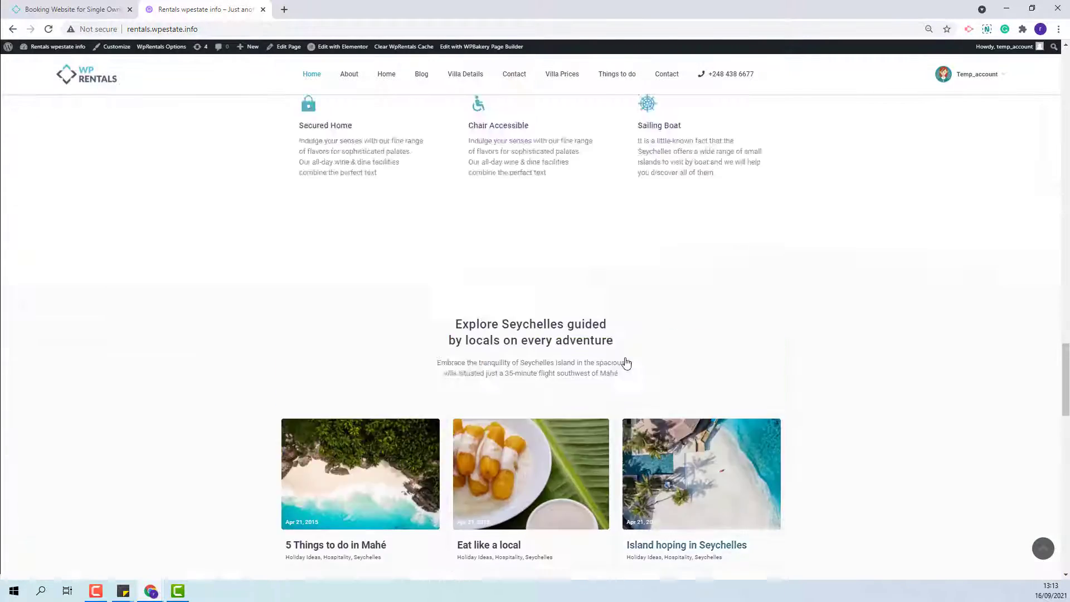
pyautogui.scroll(4, 625, 363)
pyautogui.scroll(3, 626, 363)
pyautogui.scroll(3, 627, 363)
pyautogui.scroll(2, 628, 363)
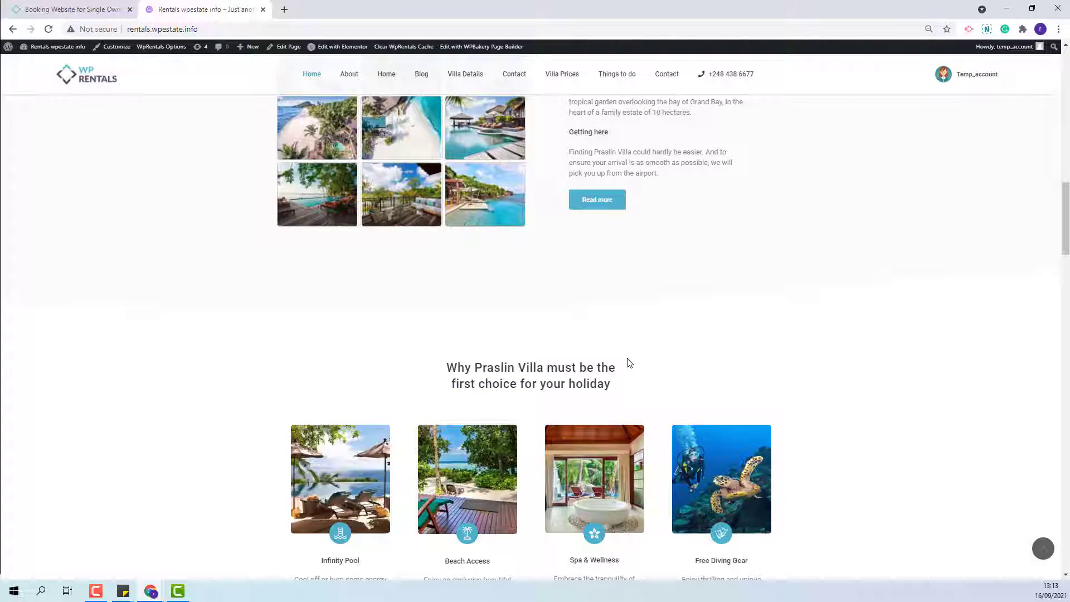
pyautogui.scroll(4, 627, 362)
pyautogui.scroll(3, 627, 362)
pyautogui.scroll(3, 628, 362)
pyautogui.scroll(3, 627, 362)
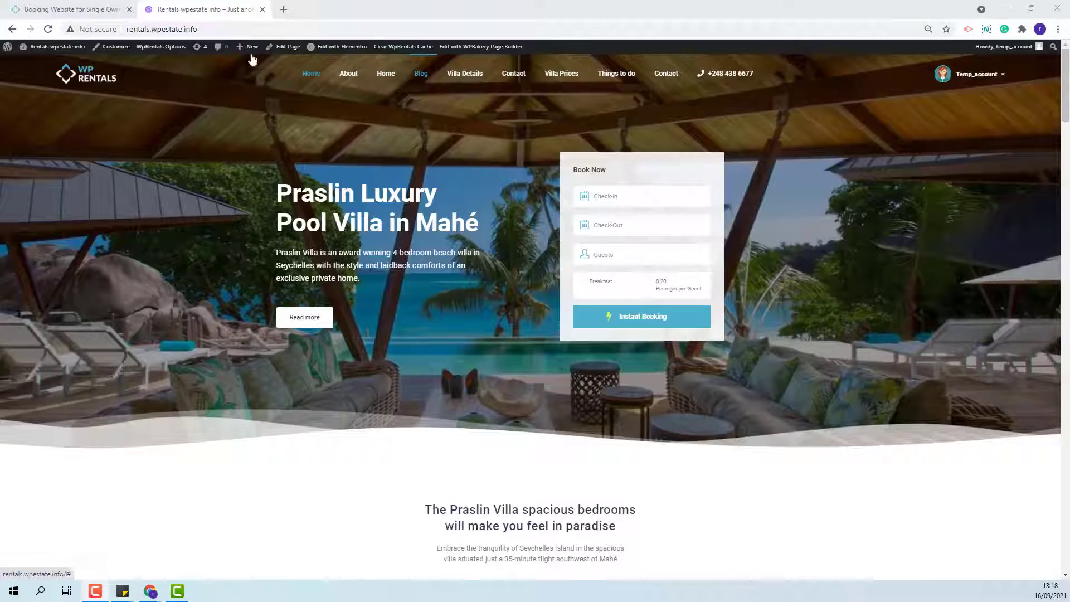
# - Open WpRentals Options in a new tab and select the 'demo' allowed publisher in General settings
pyautogui.rightClick(162, 45)
pyautogui.click(174, 55)
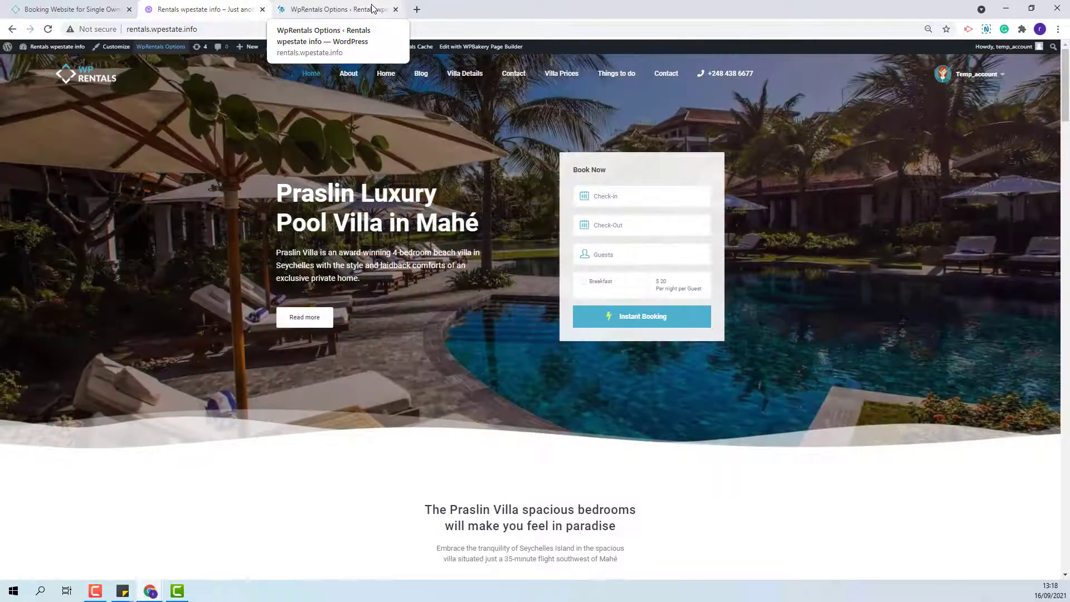
pyautogui.click(372, 8)
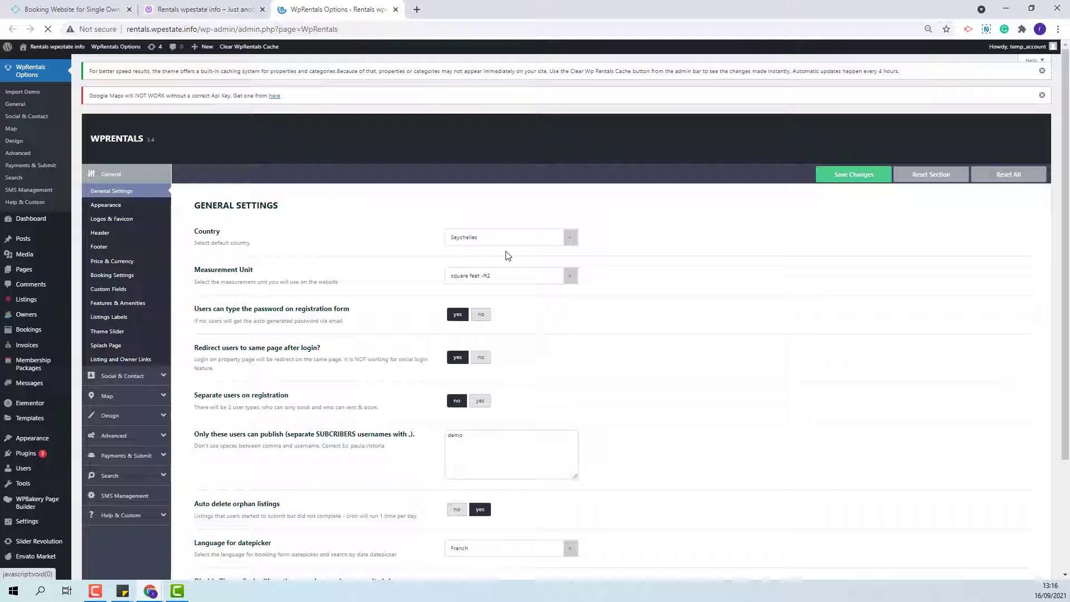
pyautogui.scroll(-1, 349, 355)
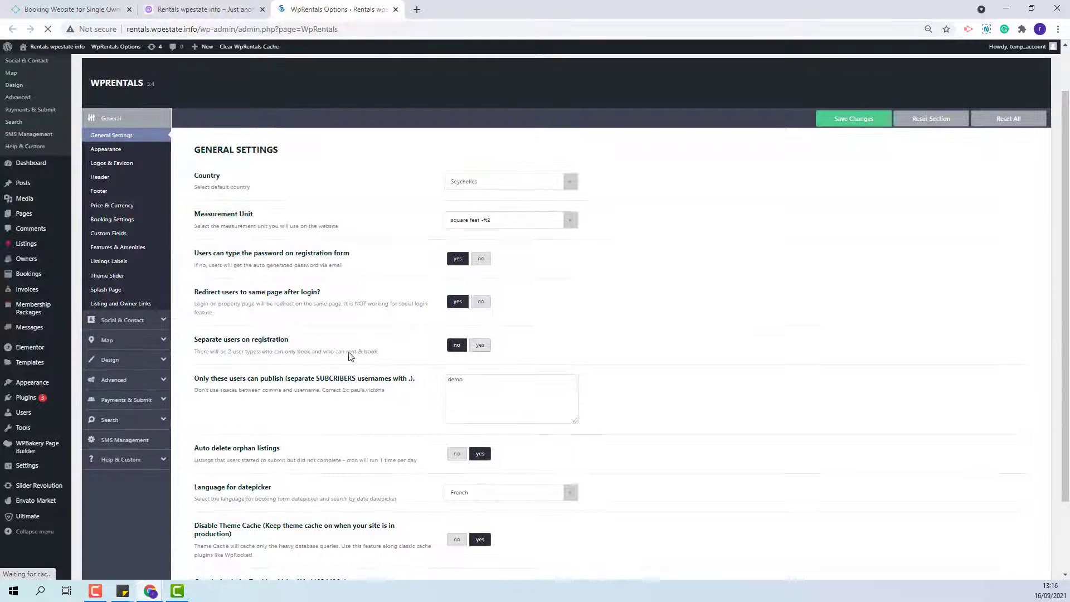
pyautogui.doubleClick(448, 379)
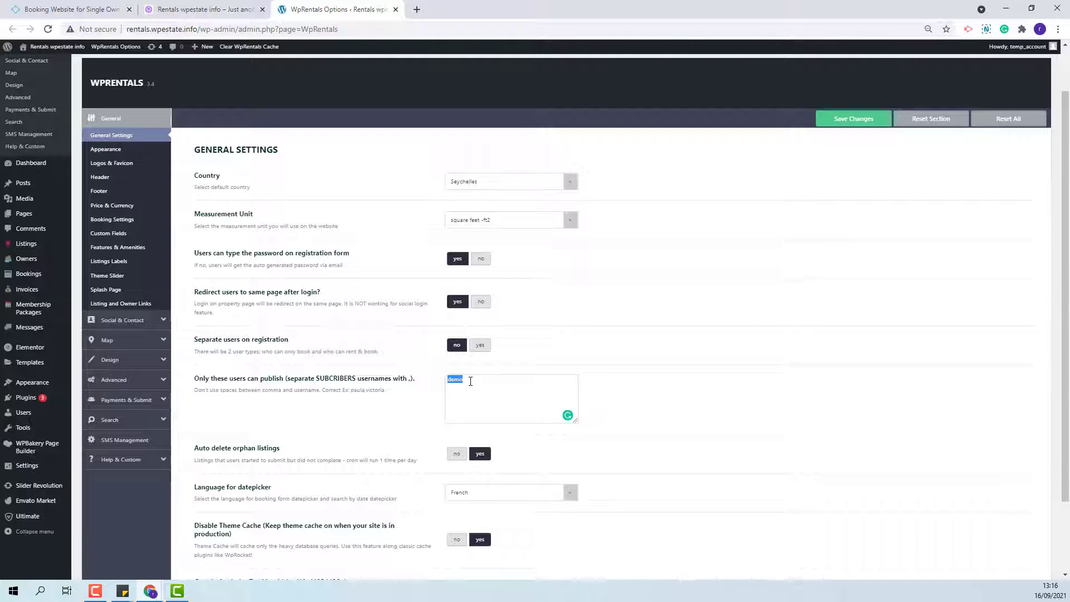
pyautogui.scroll(-2, 470, 381)
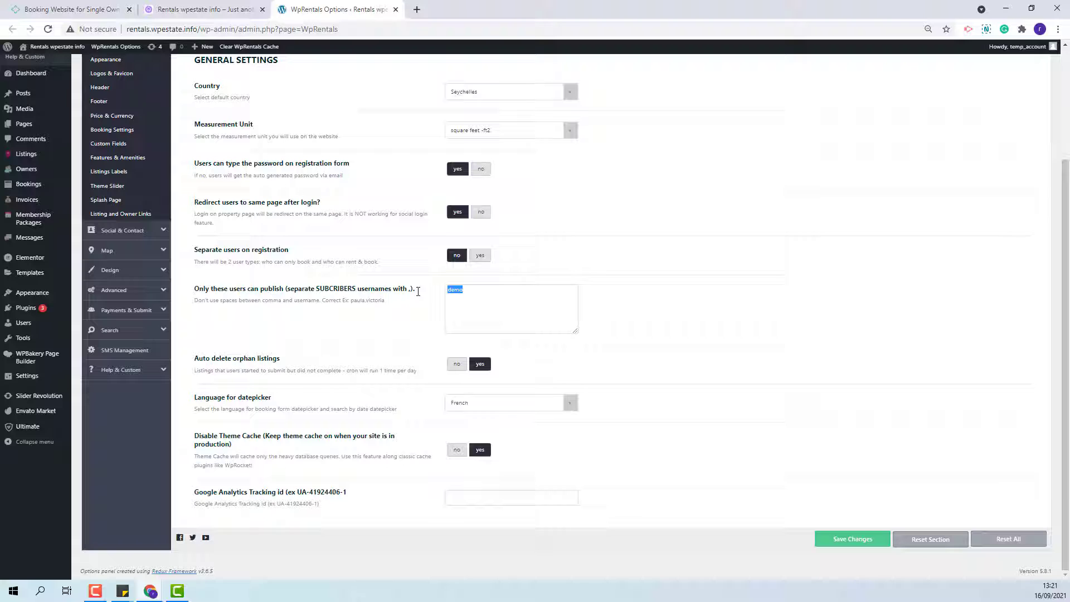
pyautogui.write('temp_account')
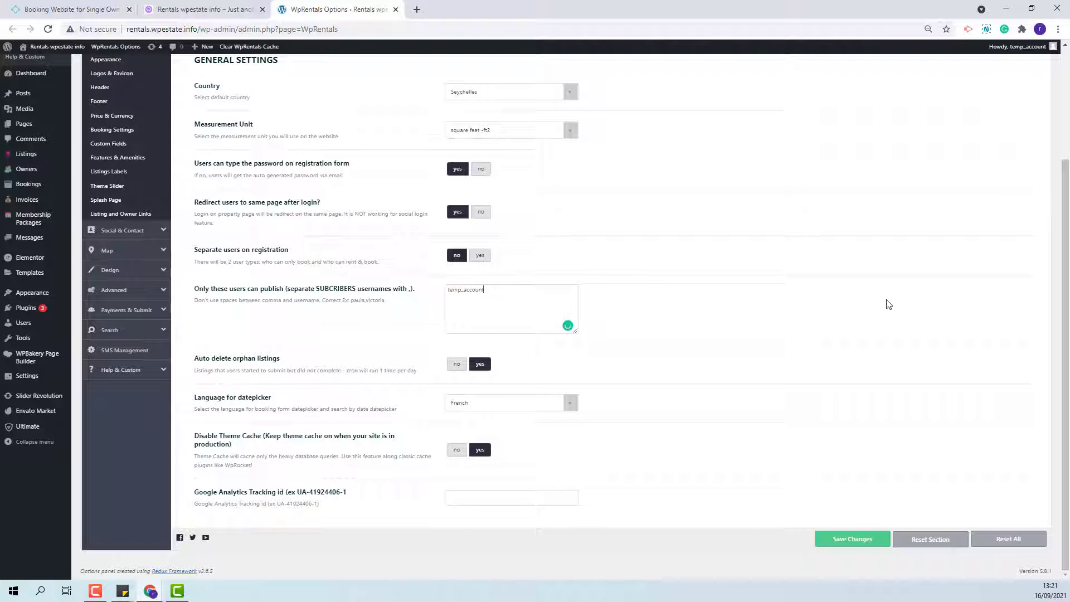
# - Open My Profile from the front-end account menu
pyautogui.click(156, 4)
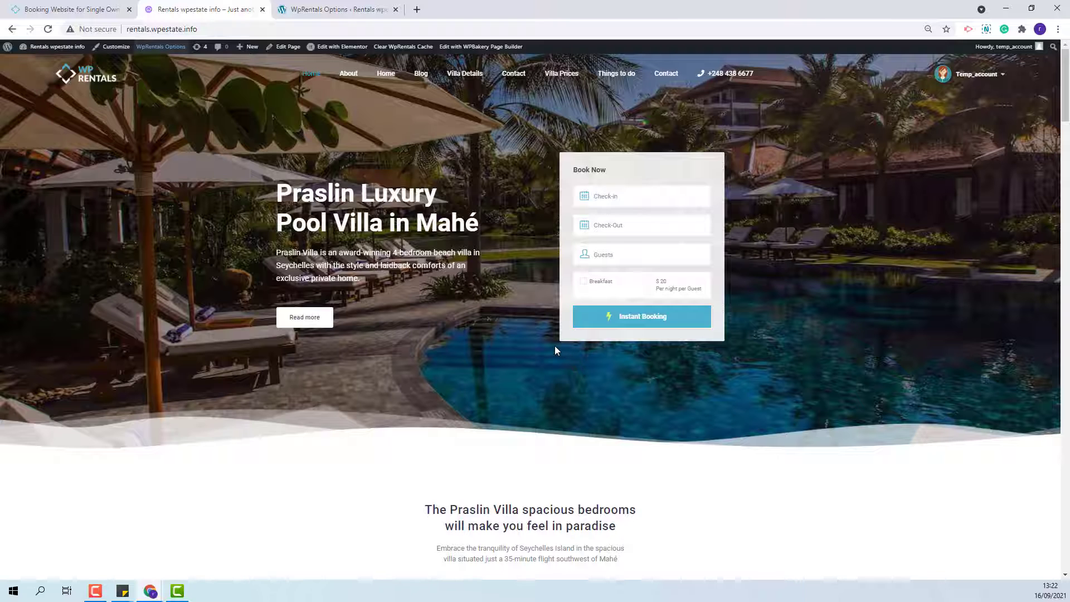
pyautogui.click(975, 83)
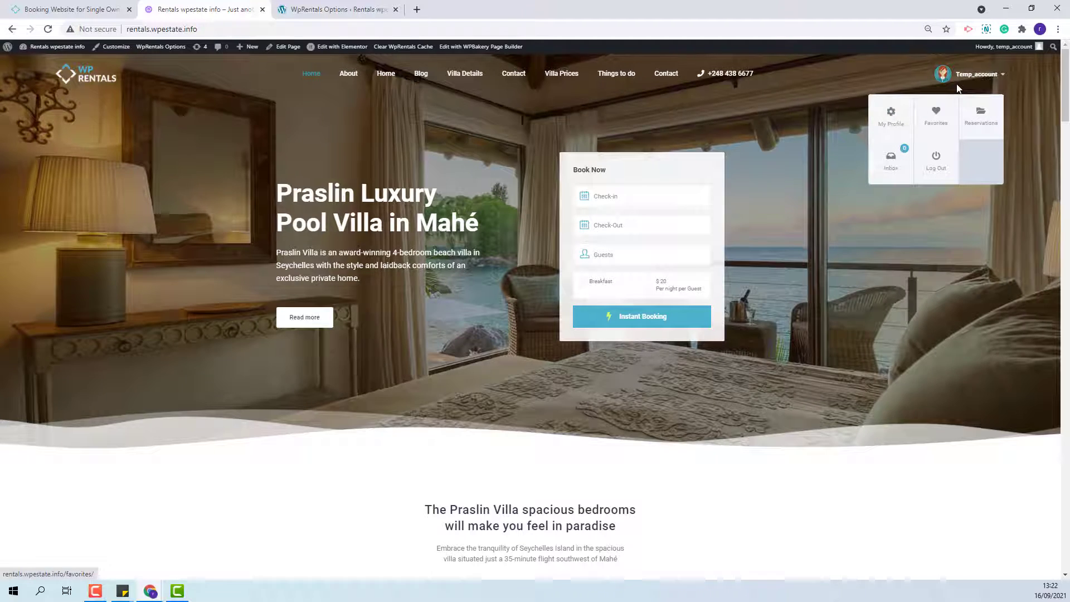
pyautogui.click(889, 116)
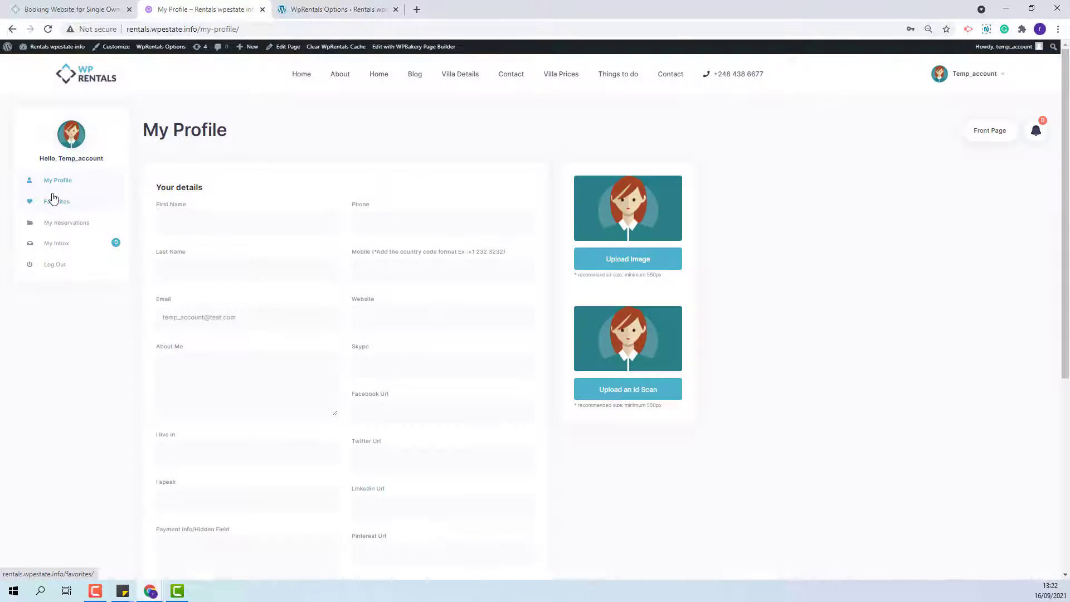
pyautogui.click(57, 205)
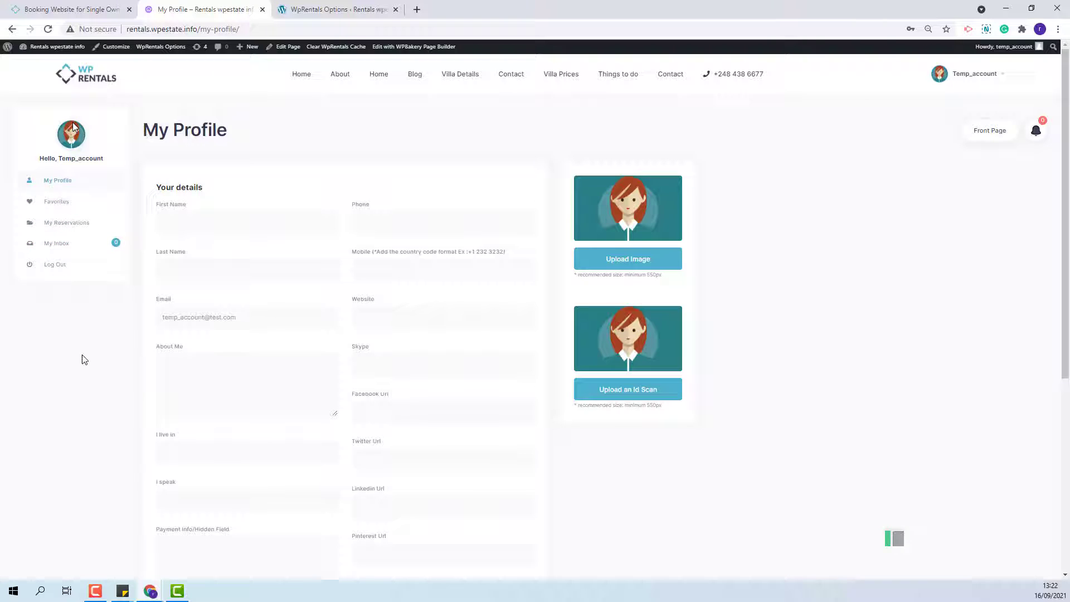
# - Check the WpRentals General settings, then reload the profile page to show updated owner options
pyautogui.click(331, 12)
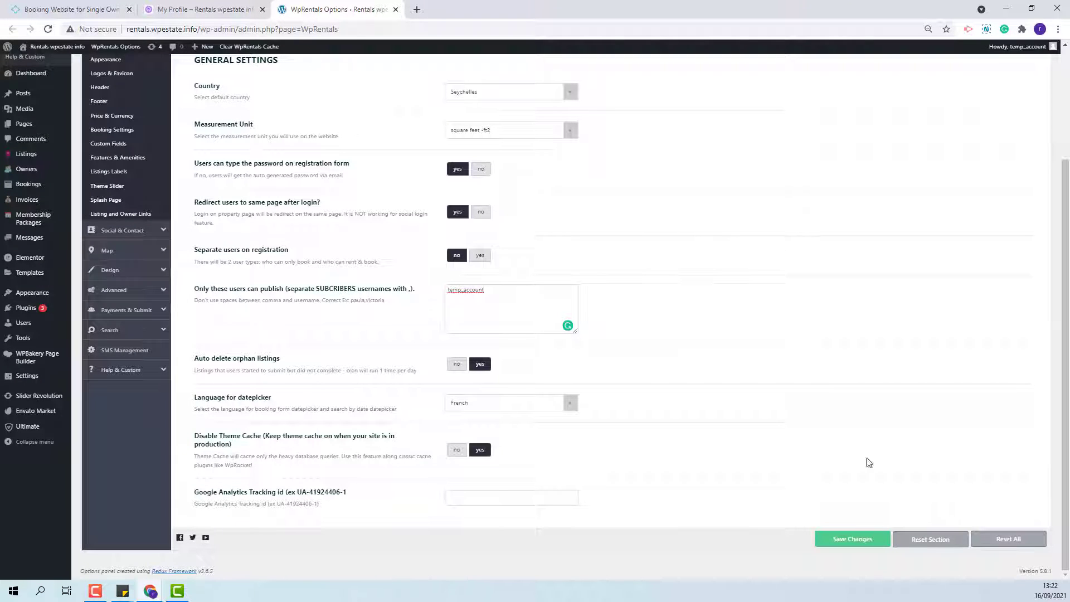
pyautogui.scroll(1, 641, 216)
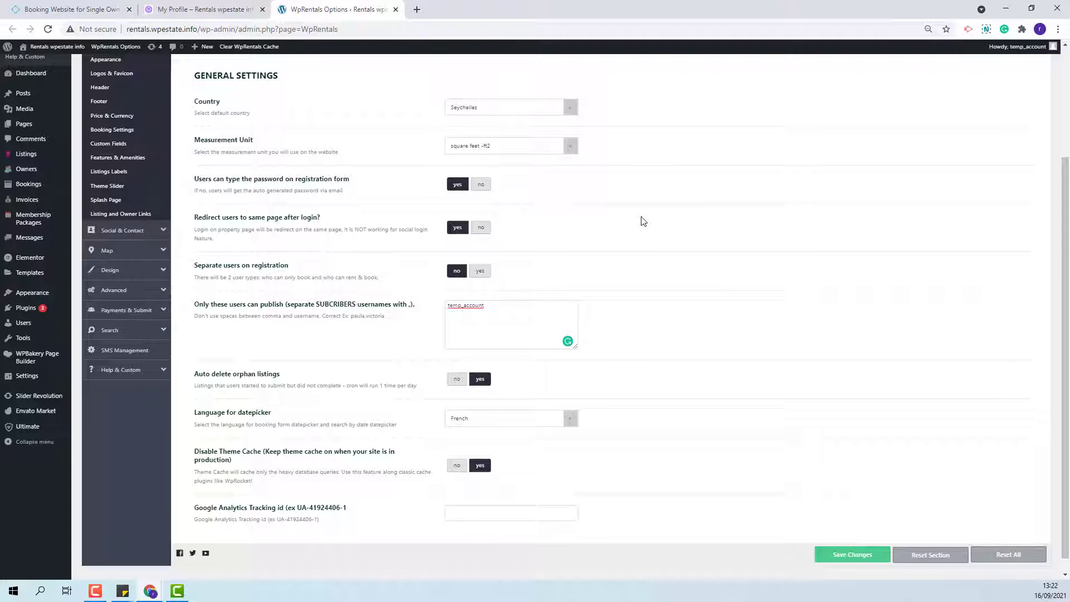
pyautogui.click(192, 9)
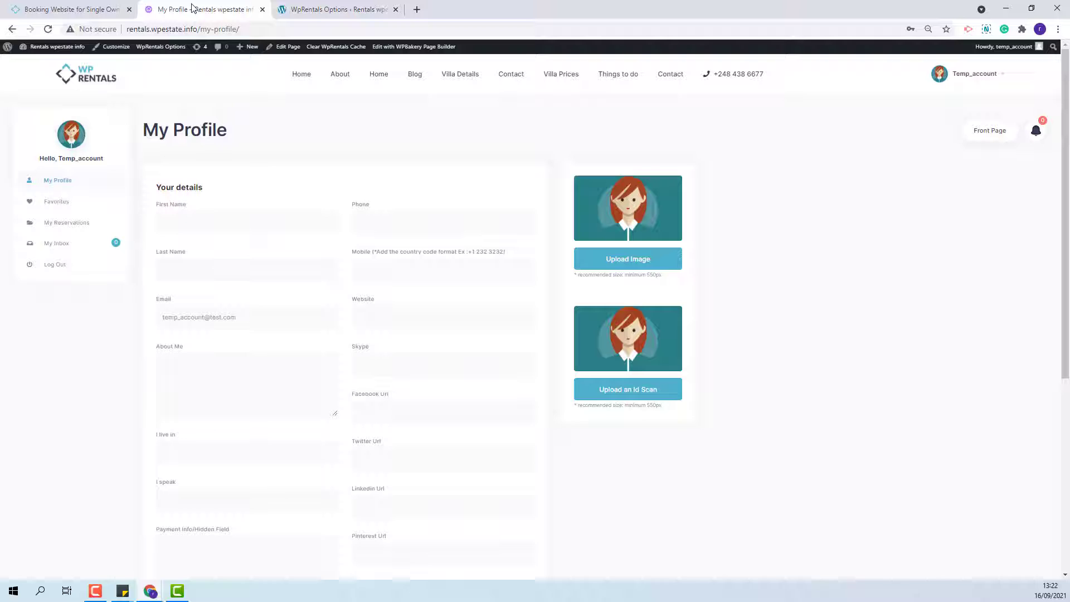
pyautogui.click(48, 30)
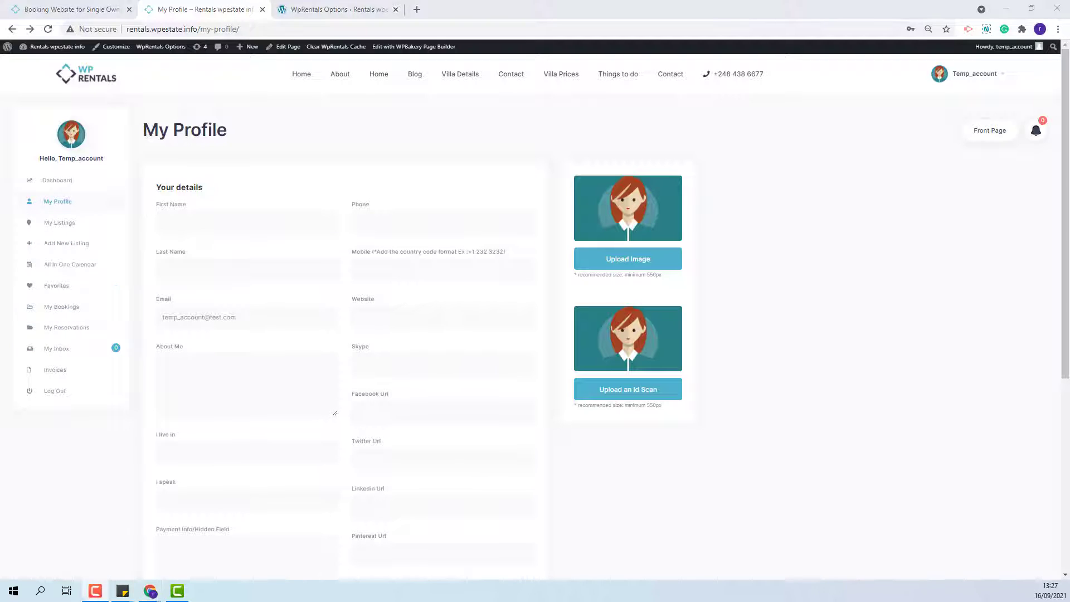
# - Review the listing form's name fields and Category choices, then start a blank new listing
pyautogui.click(170, 221)
pyautogui.click(183, 271)
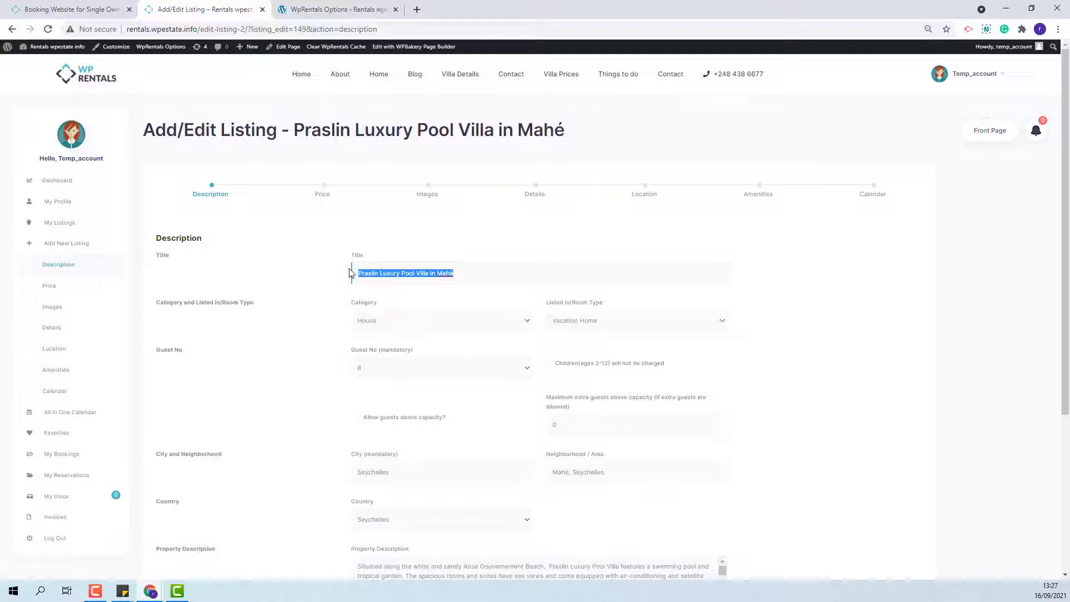
pyautogui.click(400, 329)
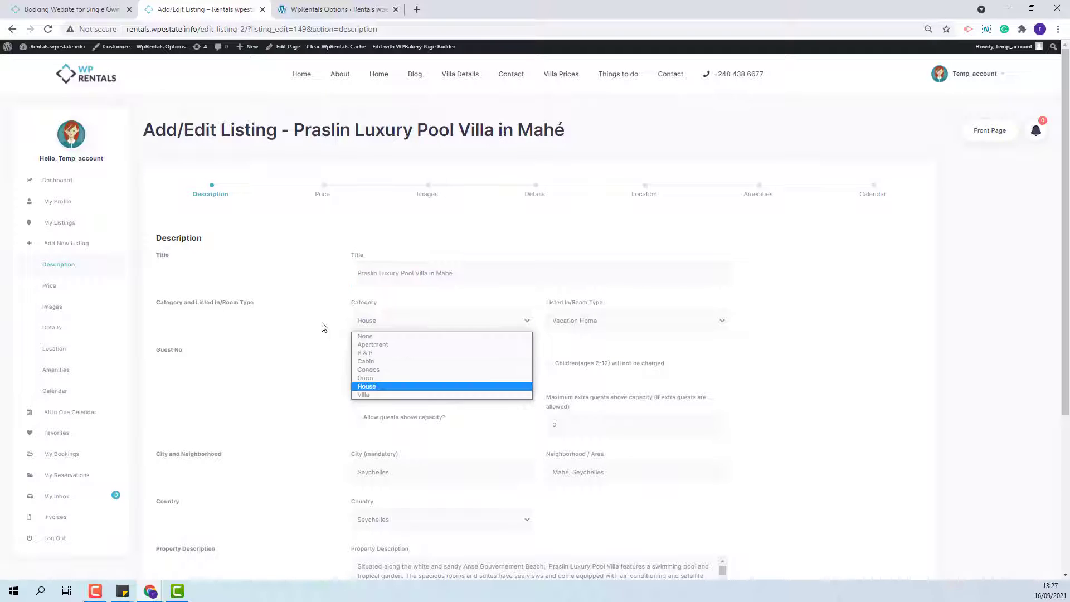
pyautogui.click(770, 355)
pyautogui.scroll(-2, 520, 340)
pyautogui.scroll(-1, 520, 341)
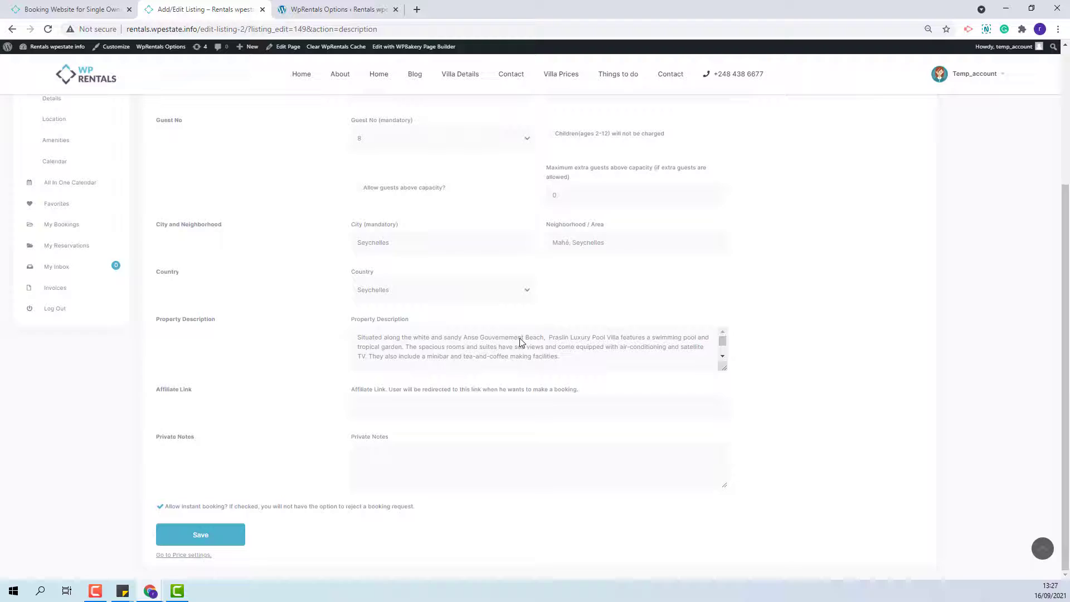
pyautogui.scroll(3, 519, 340)
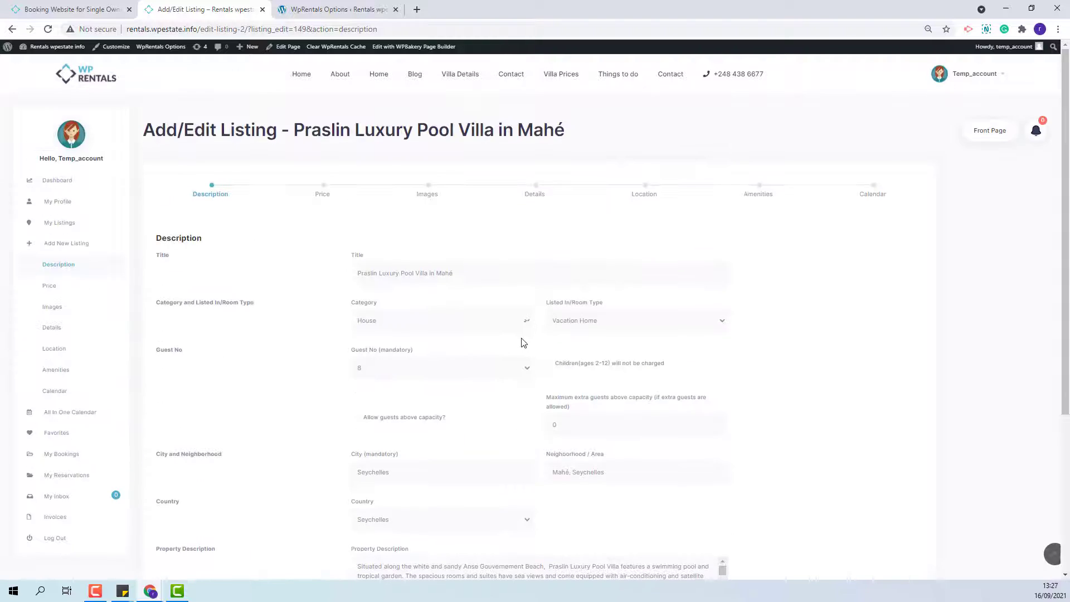
pyautogui.click(58, 249)
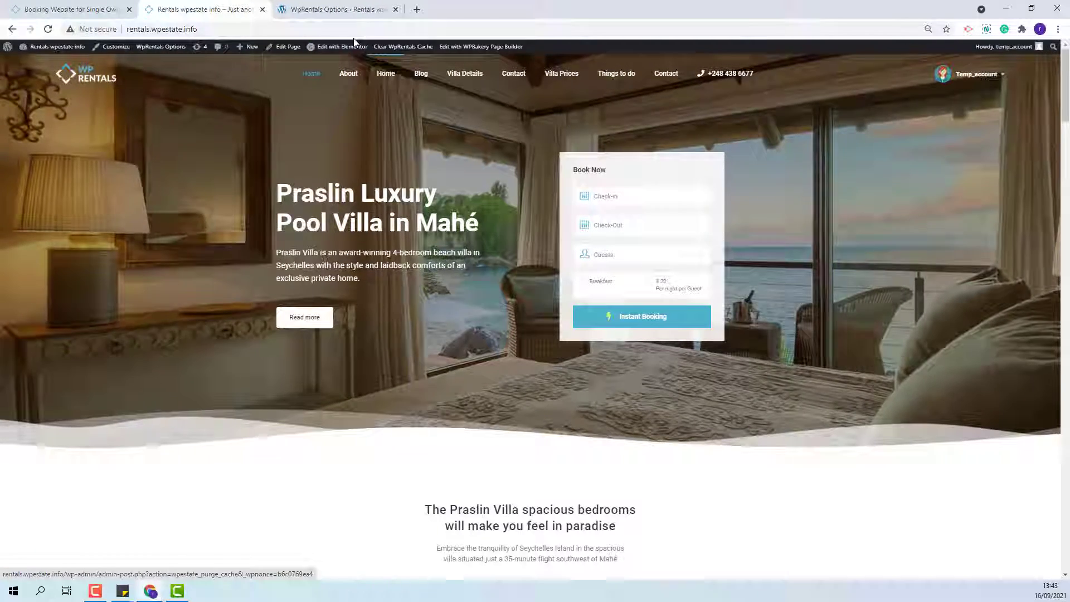
pyautogui.moveTo(342, 47)
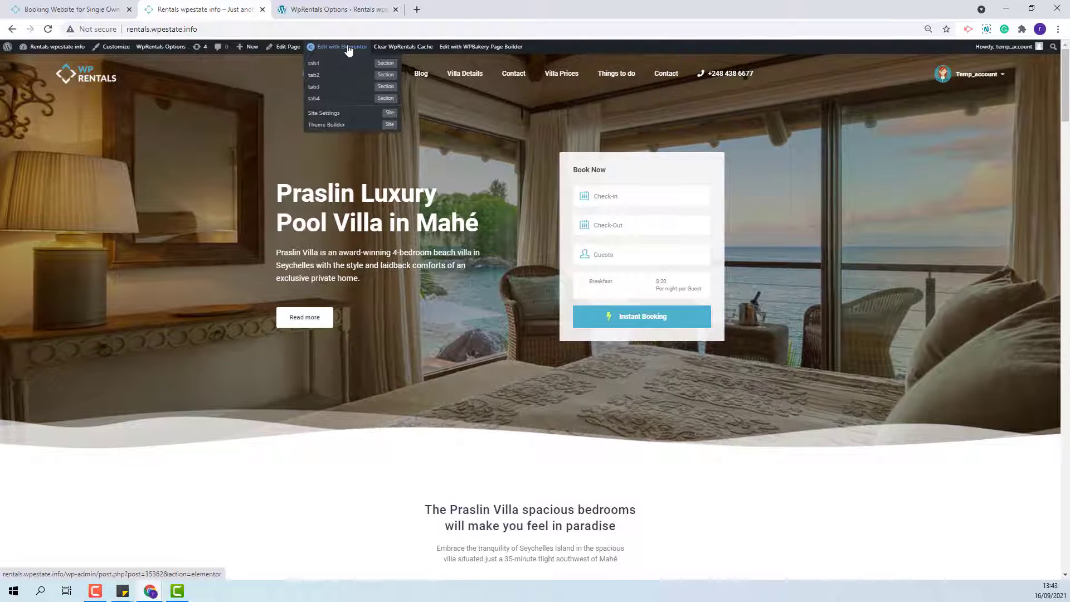
# - Edit the homepage in Elementor and select the Book Now form's property ID value
pyautogui.click(347, 51)
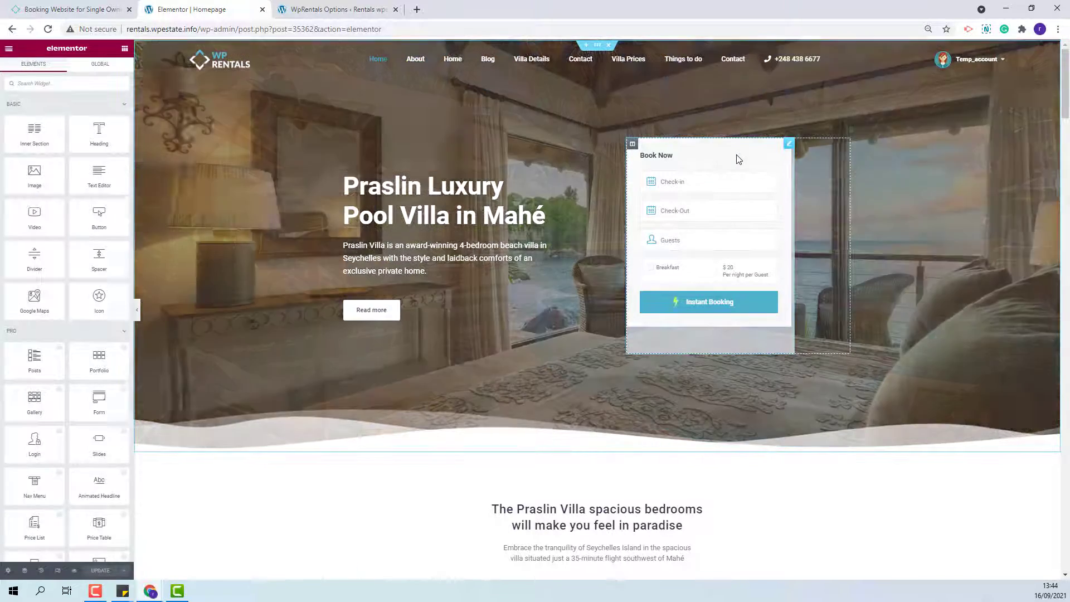
pyautogui.click(737, 159)
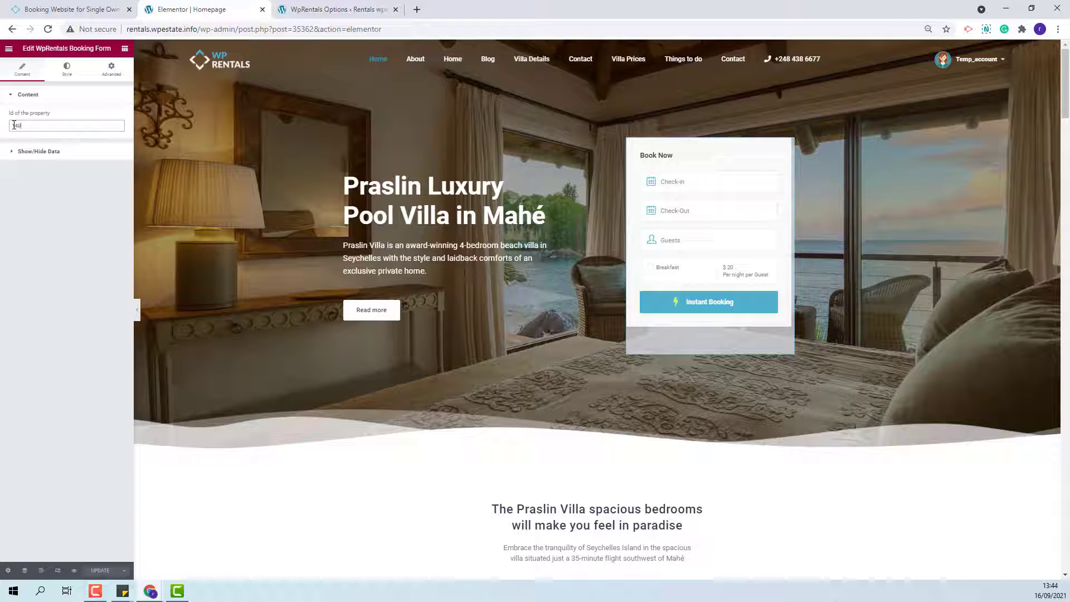
pyautogui.moveTo(28, 127); pyautogui.dragTo(13, 123)
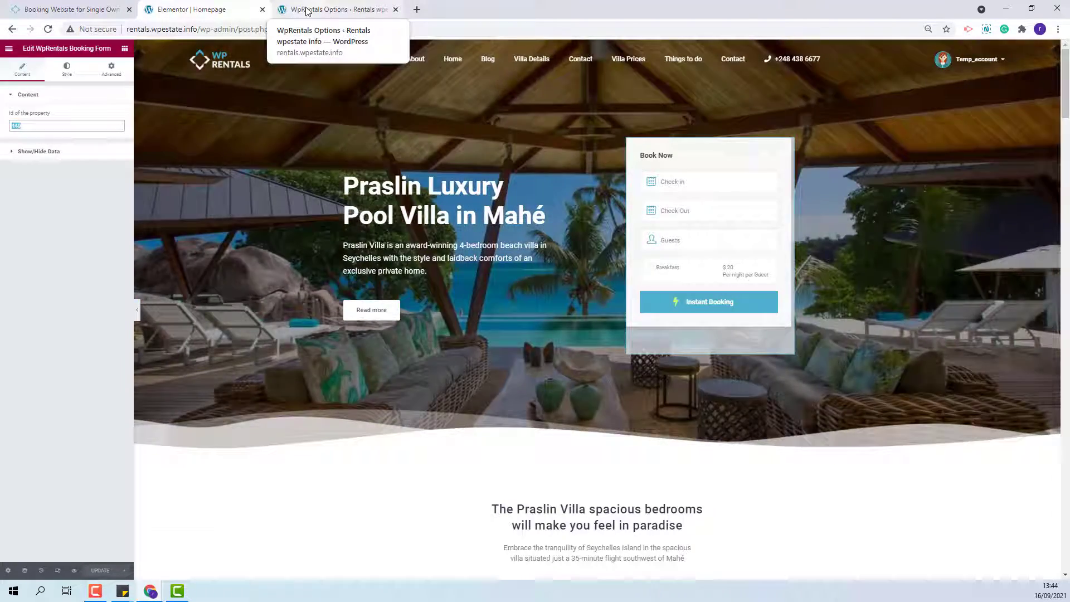
pyautogui.click(306, 11)
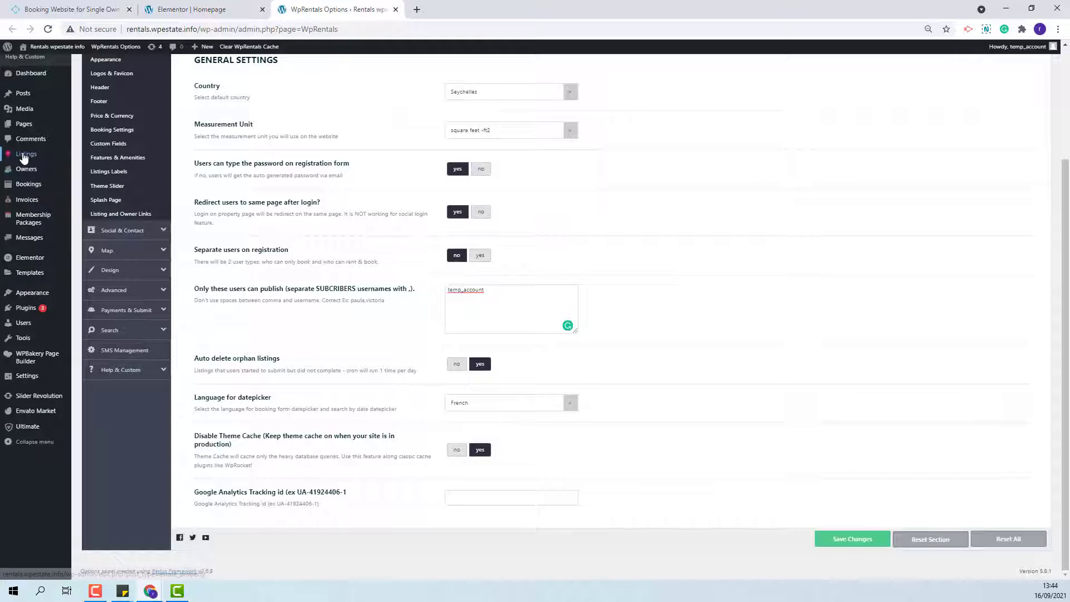
pyautogui.moveTo(26, 155)
pyautogui.click(91, 157)
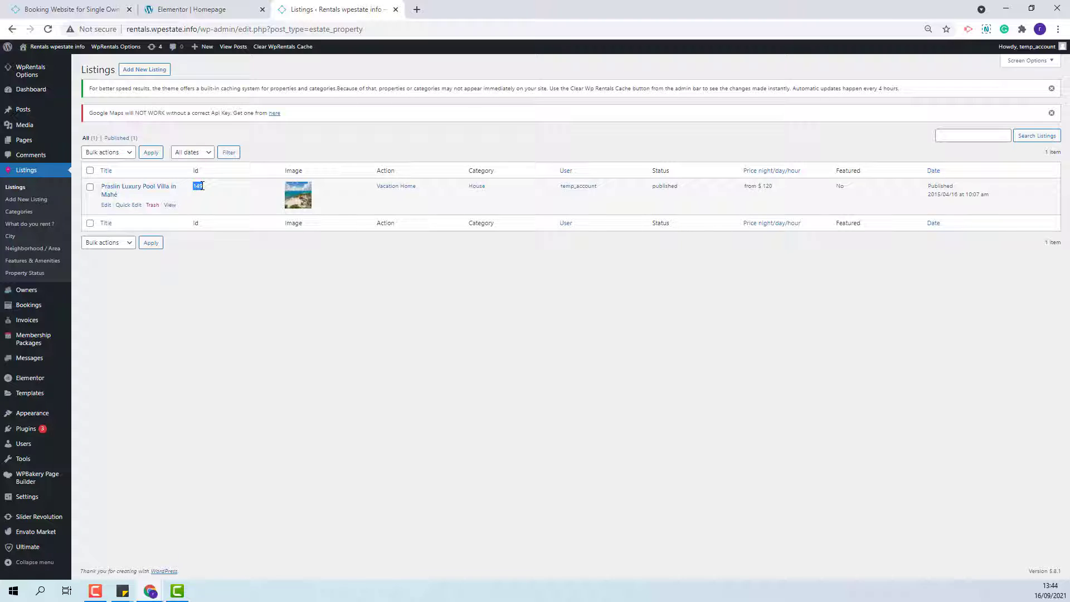
pyautogui.click(192, 10)
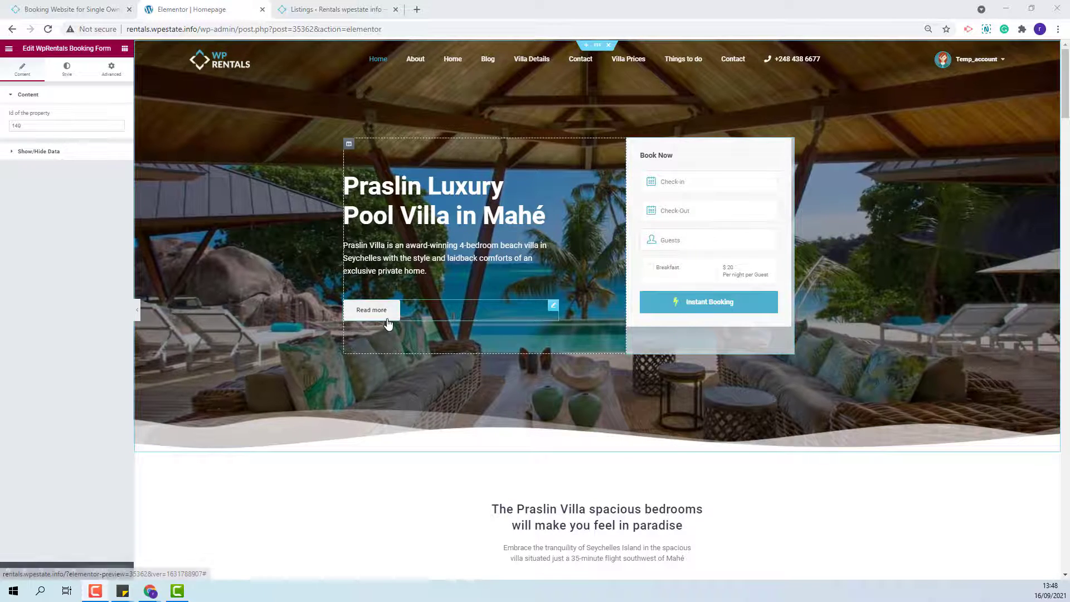
pyautogui.scroll(-2, 378, 322)
pyautogui.scroll(-3, 379, 321)
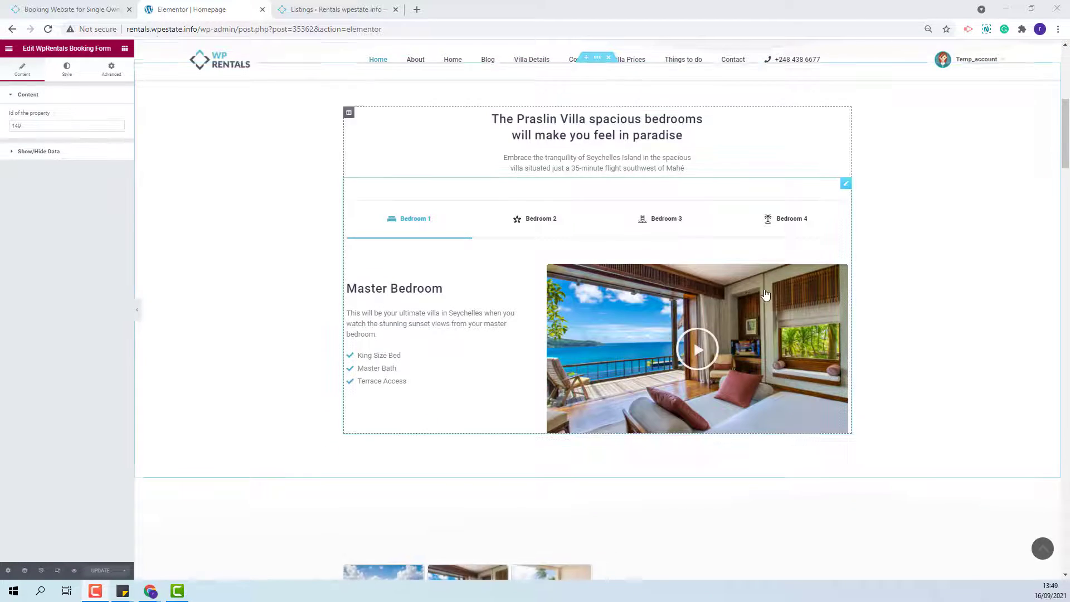
pyautogui.scroll(-3, 443, 378)
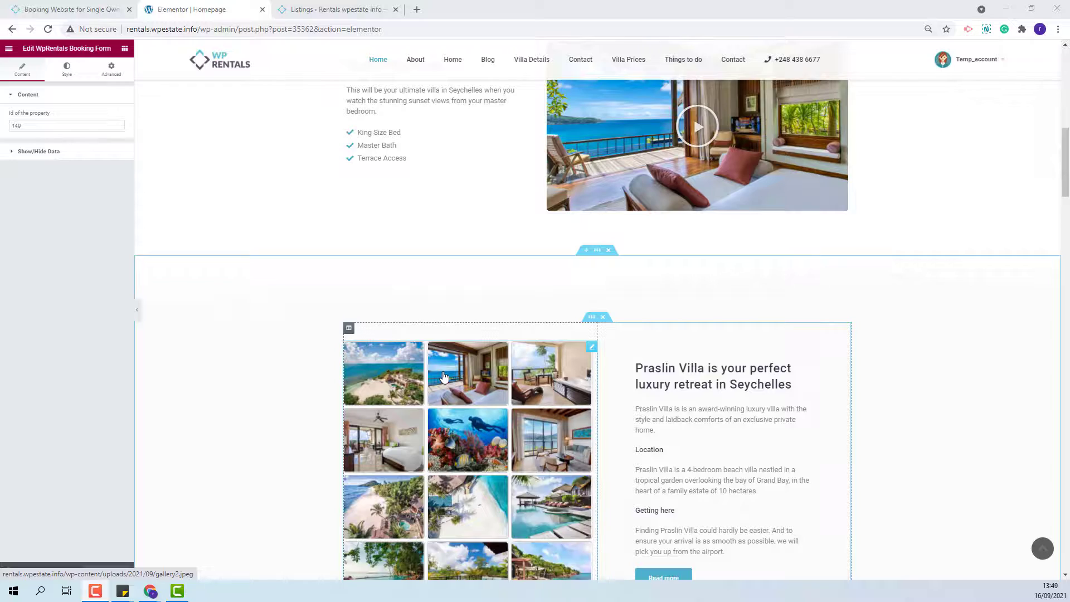
pyautogui.scroll(-3, 443, 378)
pyautogui.click(25, 570)
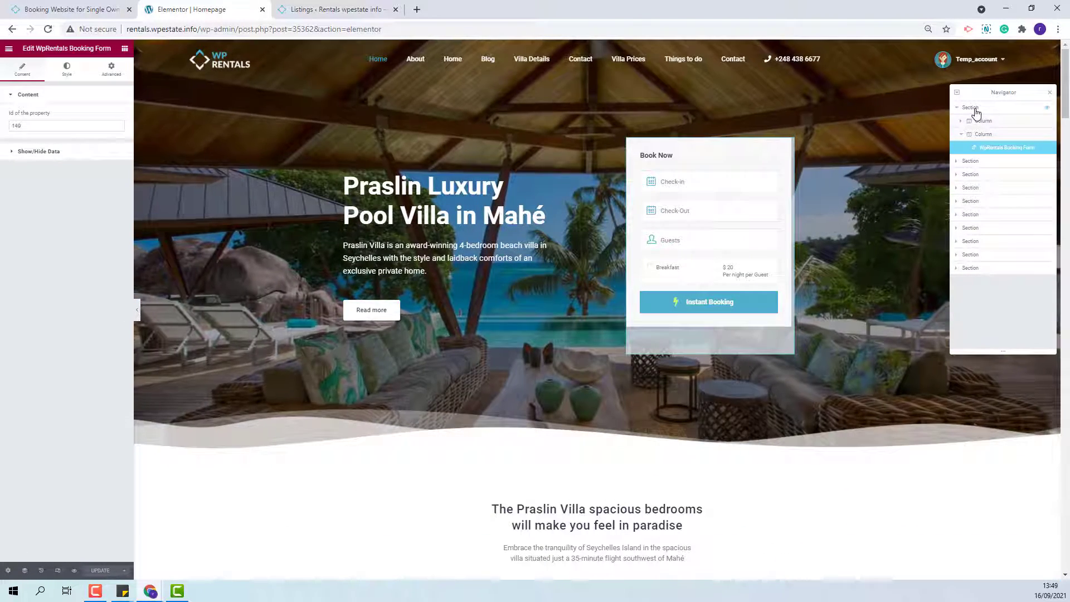
pyautogui.click(971, 110)
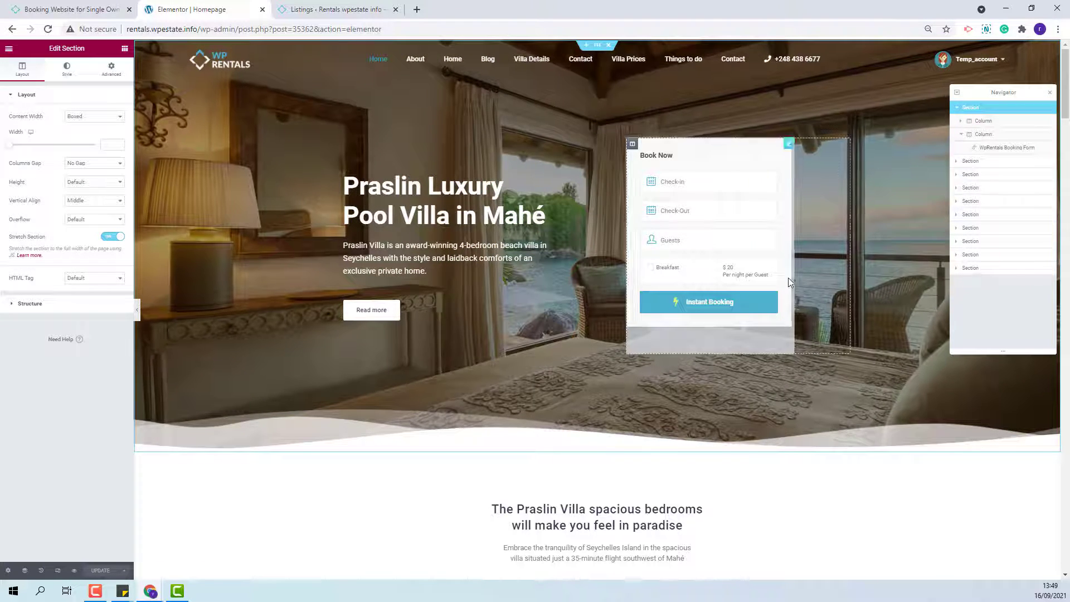
pyautogui.click(65, 69)
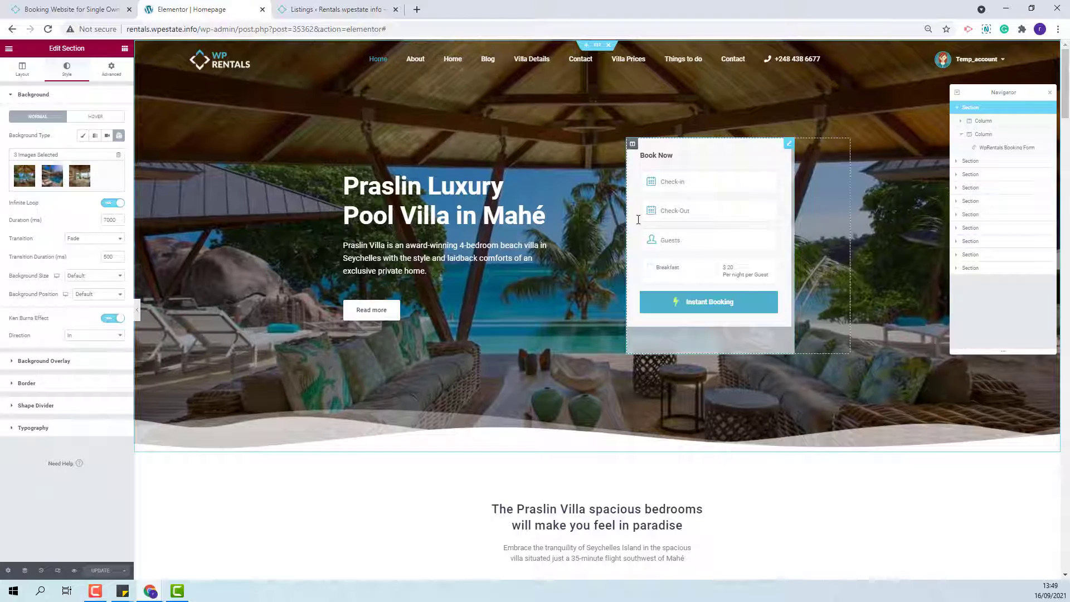
pyautogui.click(452, 200)
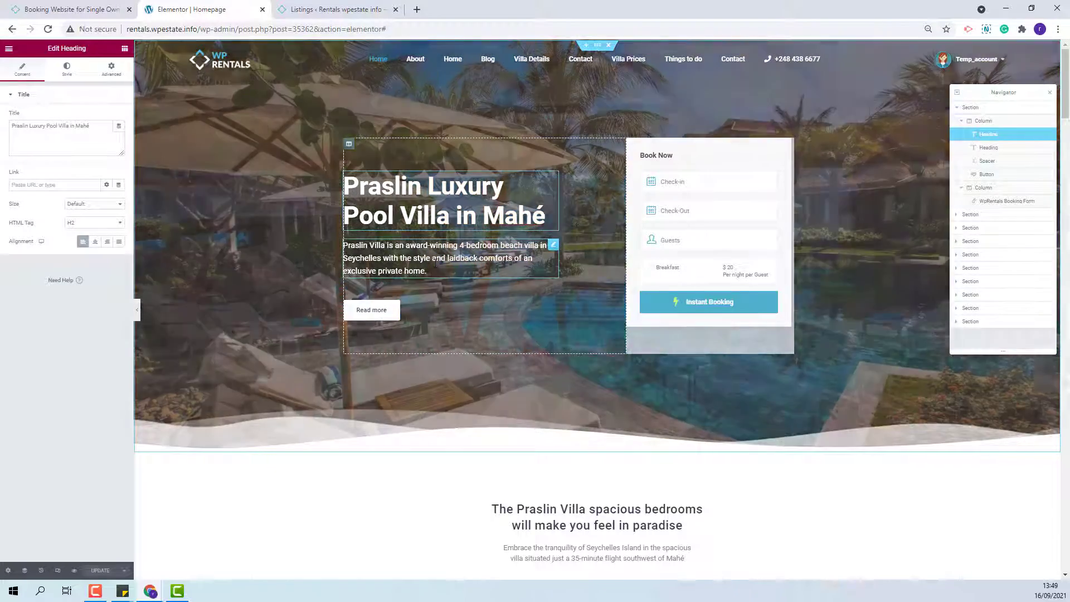
pyautogui.click(501, 260)
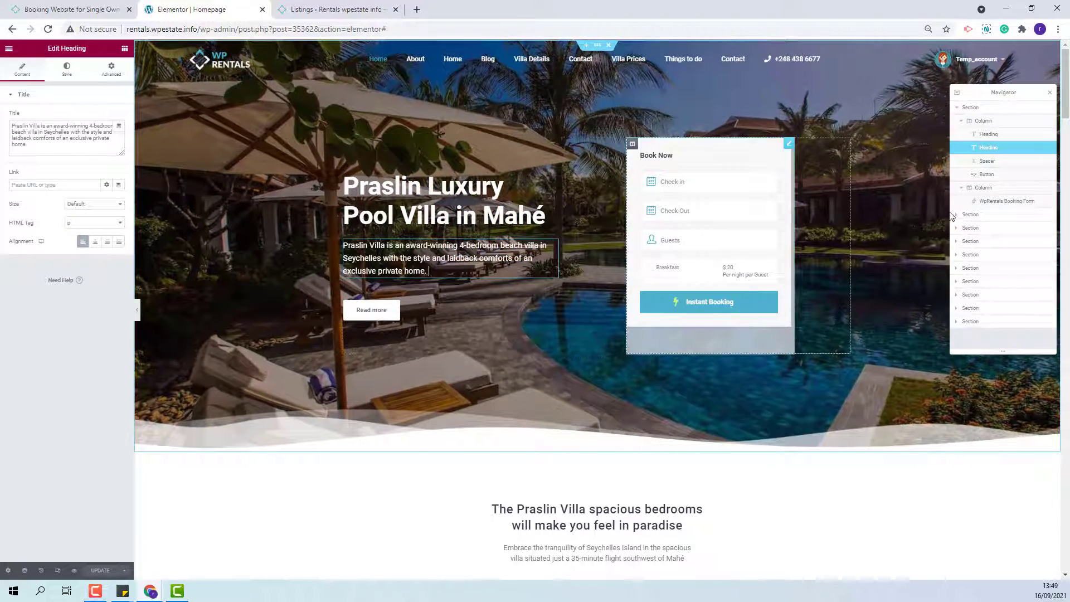
pyautogui.click(995, 215)
pyautogui.scroll(-3, 863, 221)
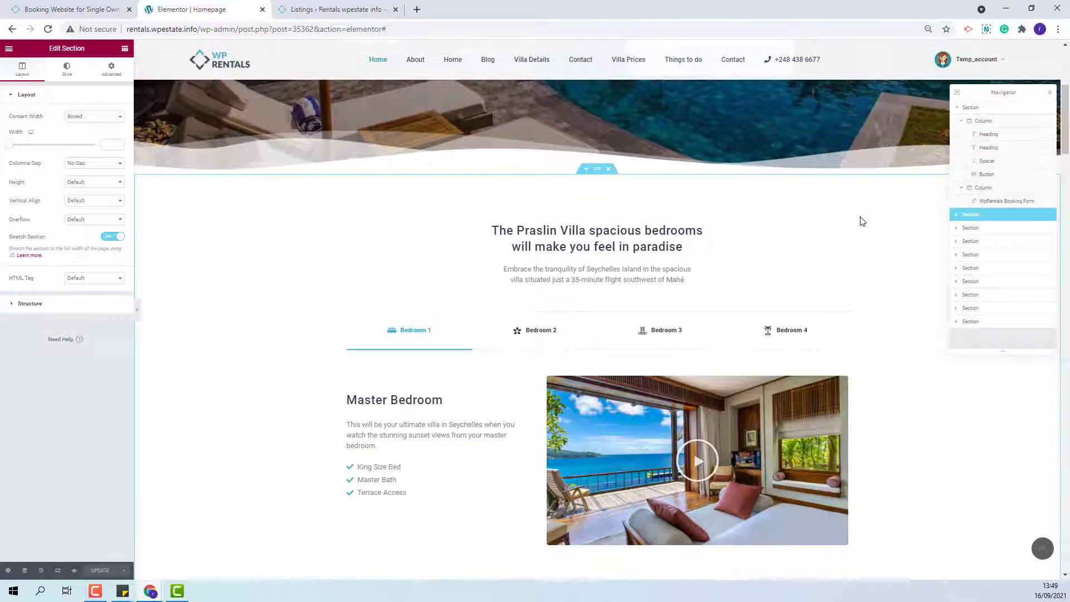
pyautogui.scroll(-1, 863, 220)
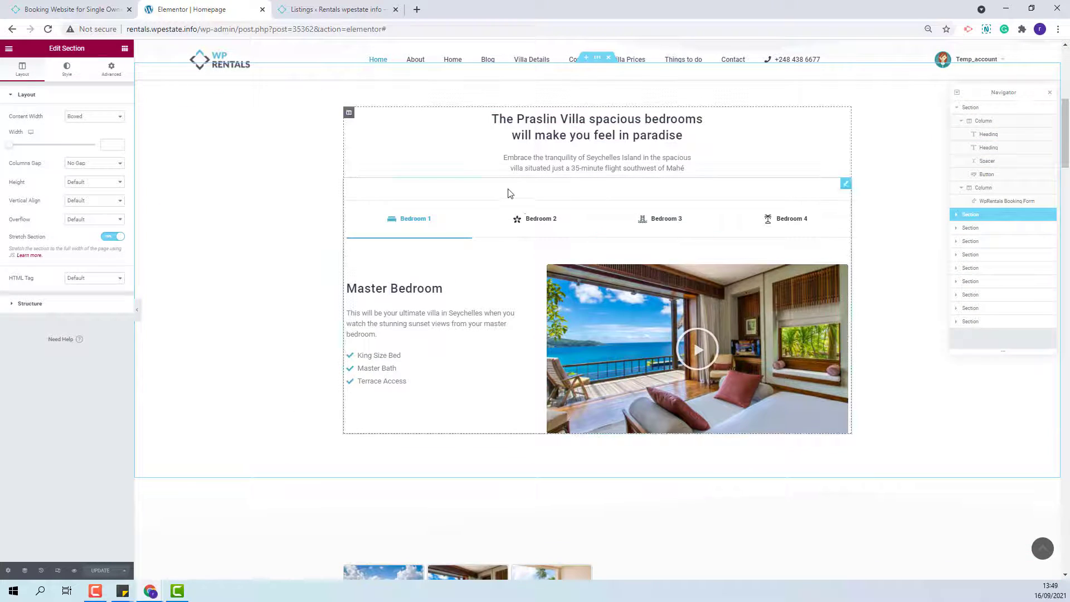
pyautogui.click(520, 134)
pyautogui.click(533, 167)
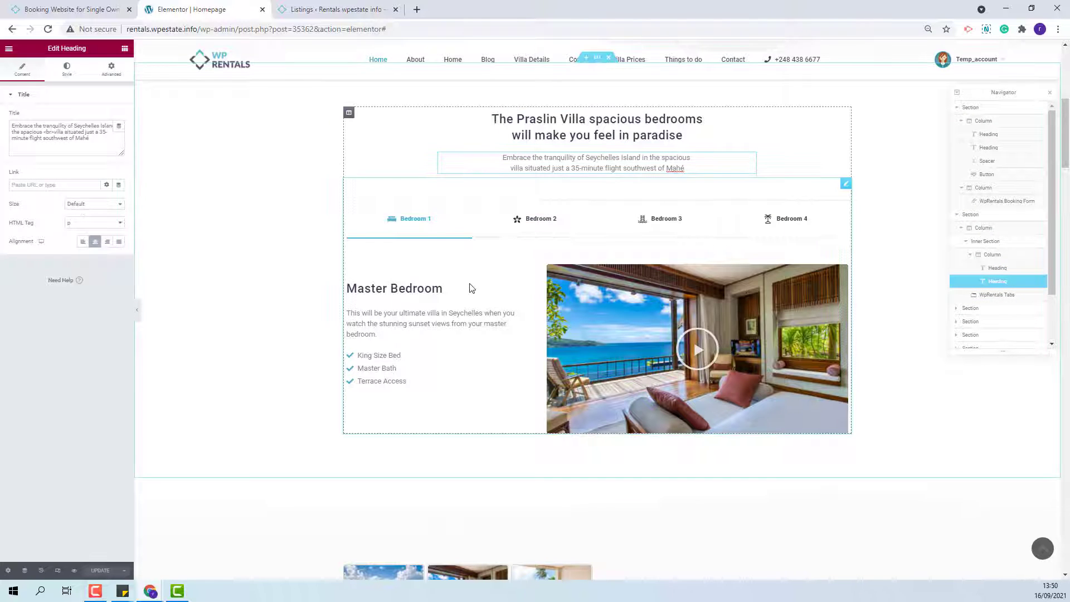
# - Preview the Bedroom 3, 4 and 1 tabs, then switch to the Saved Templates list
pyautogui.click(527, 234)
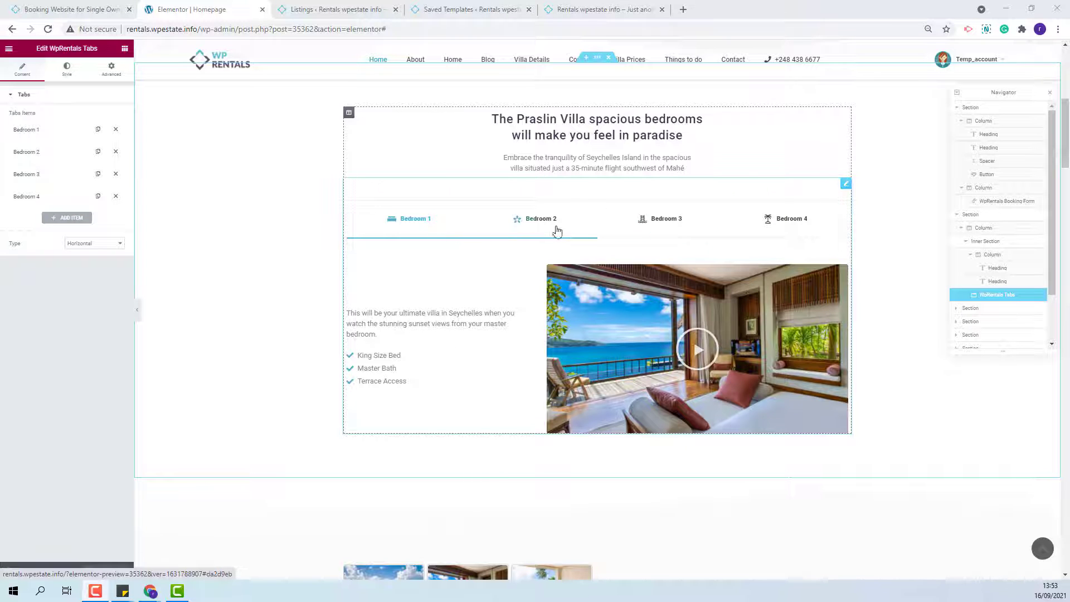
pyautogui.click(676, 223)
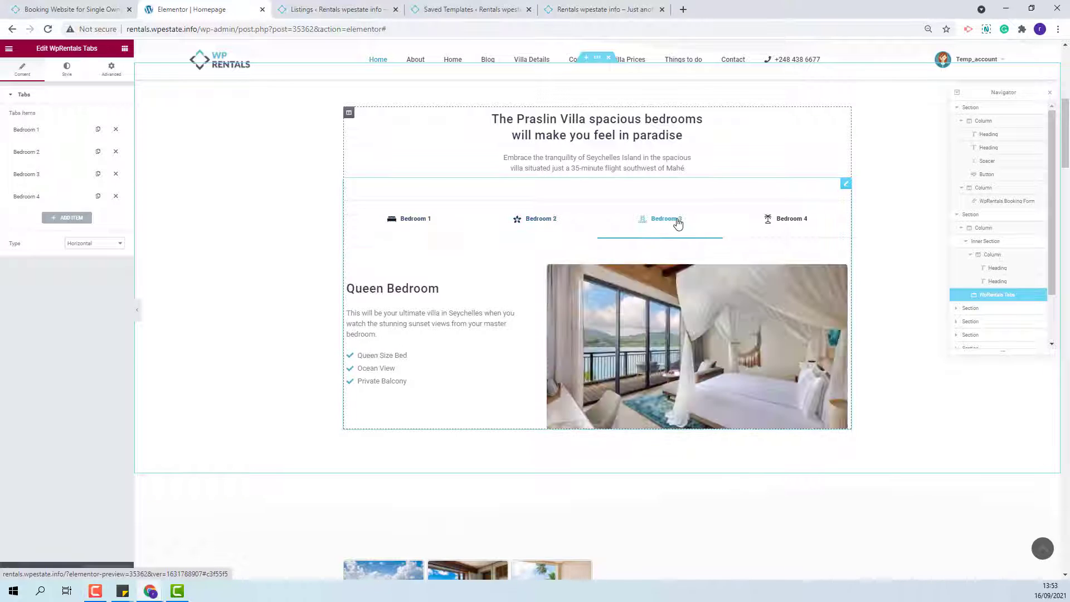
pyautogui.click(792, 228)
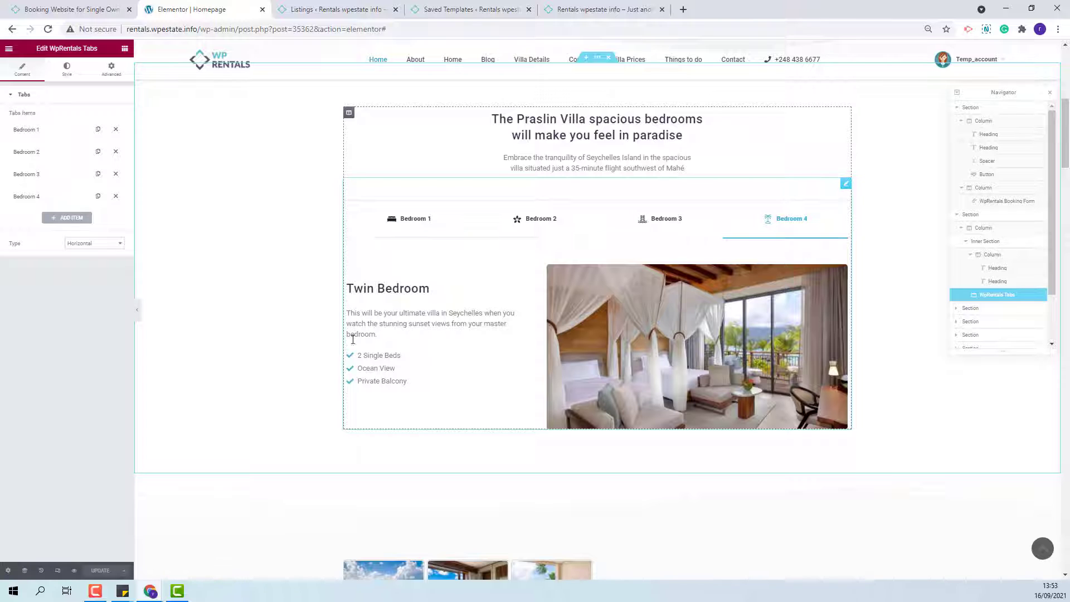
pyautogui.click(407, 224)
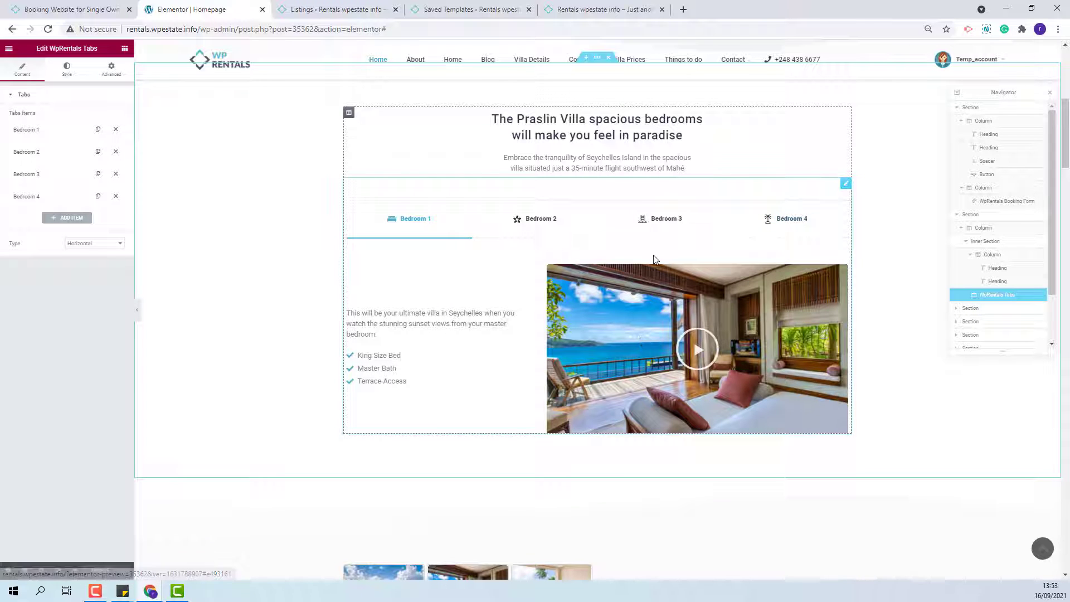
pyautogui.click(451, 12)
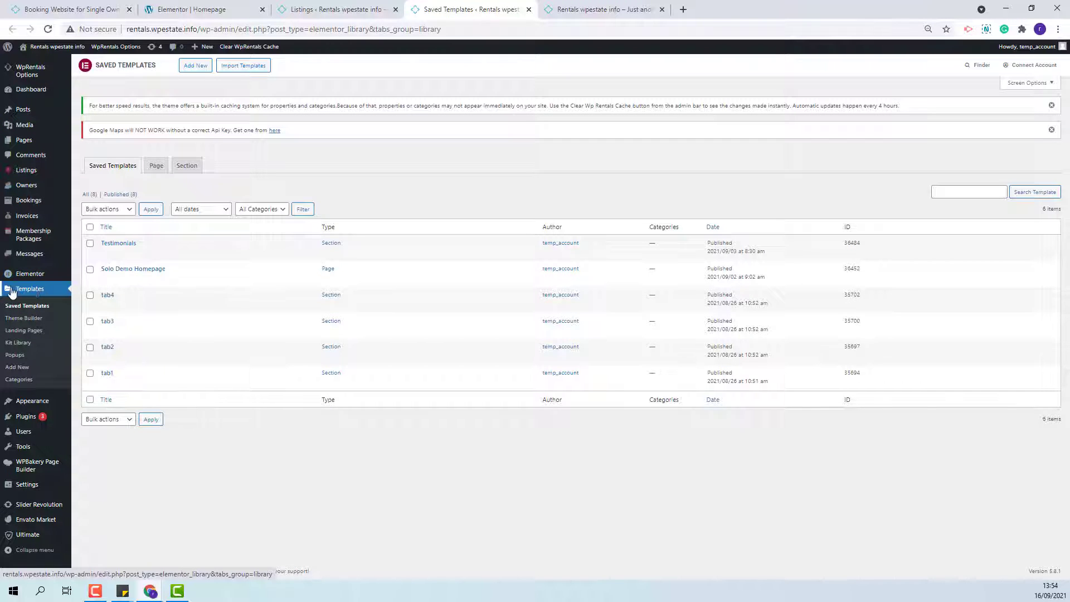
pyautogui.moveTo(107, 373)
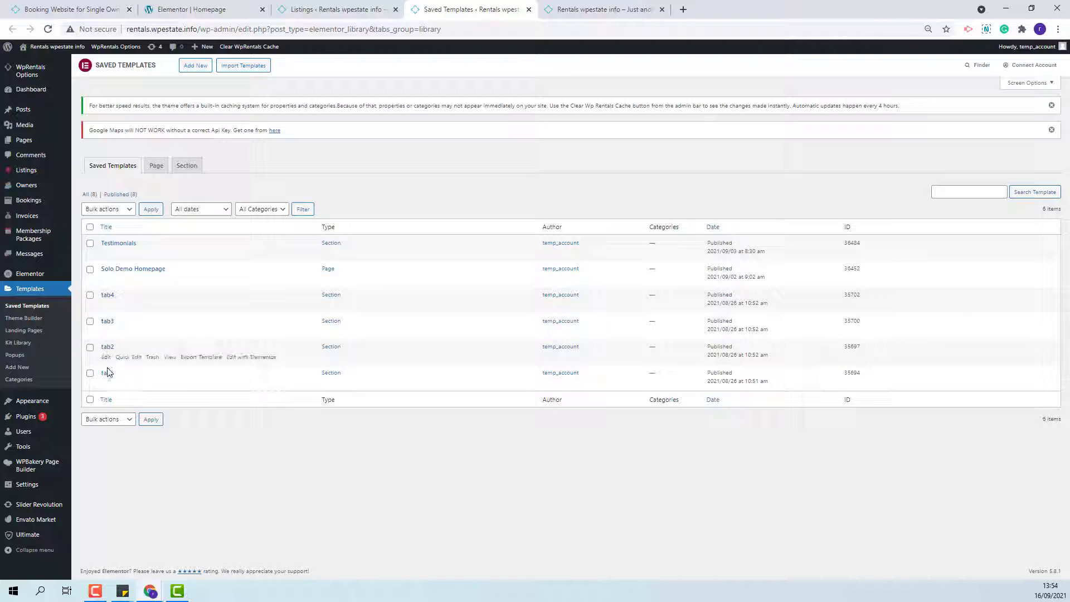
# - Open the tab1 template in Elementor, then return to the live homepage with its Book Now form
pyautogui.click(107, 383)
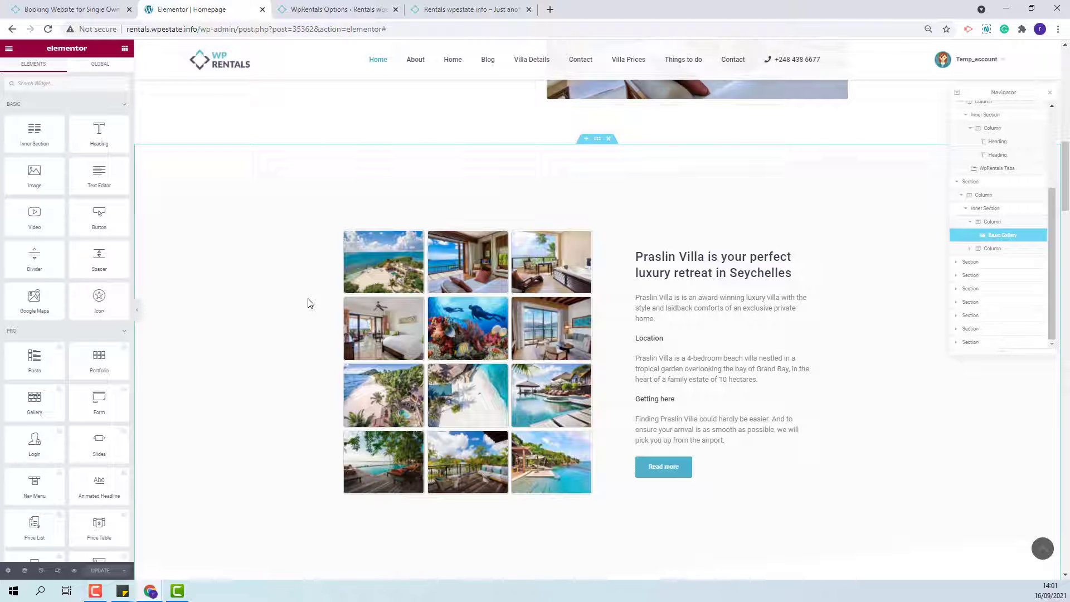
pyautogui.click(468, 10)
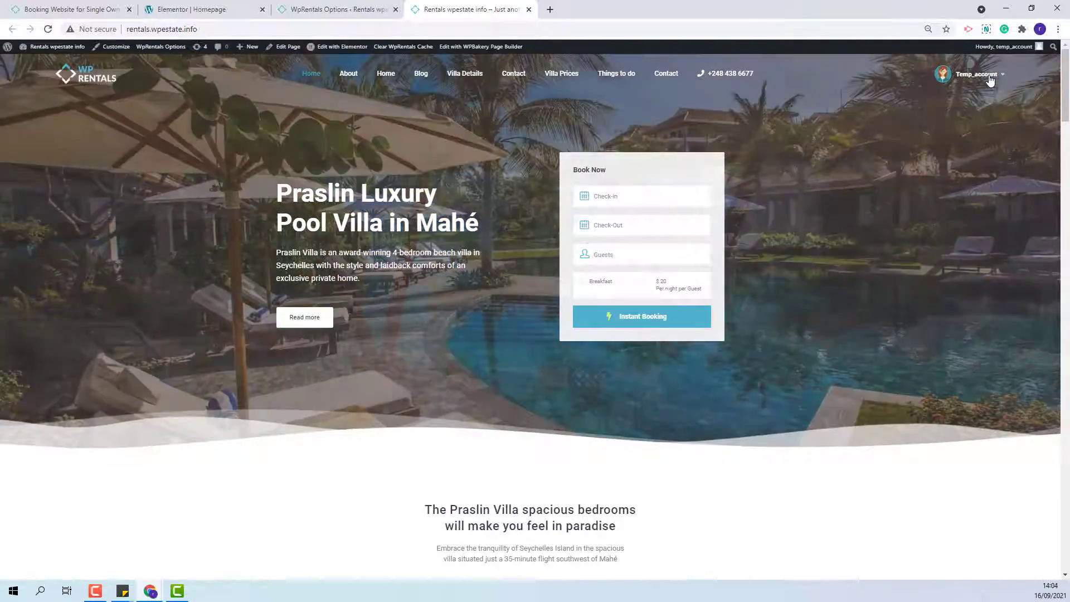
# - Go to the Reservations dashboard page from the Temp_account menu
pyautogui.click(990, 80)
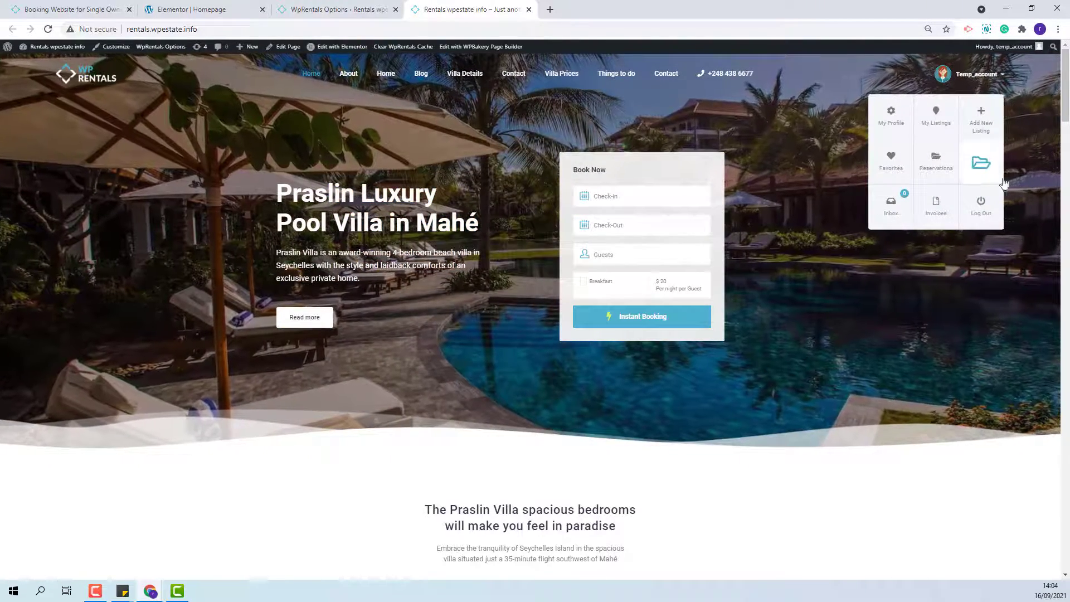
pyautogui.click(984, 164)
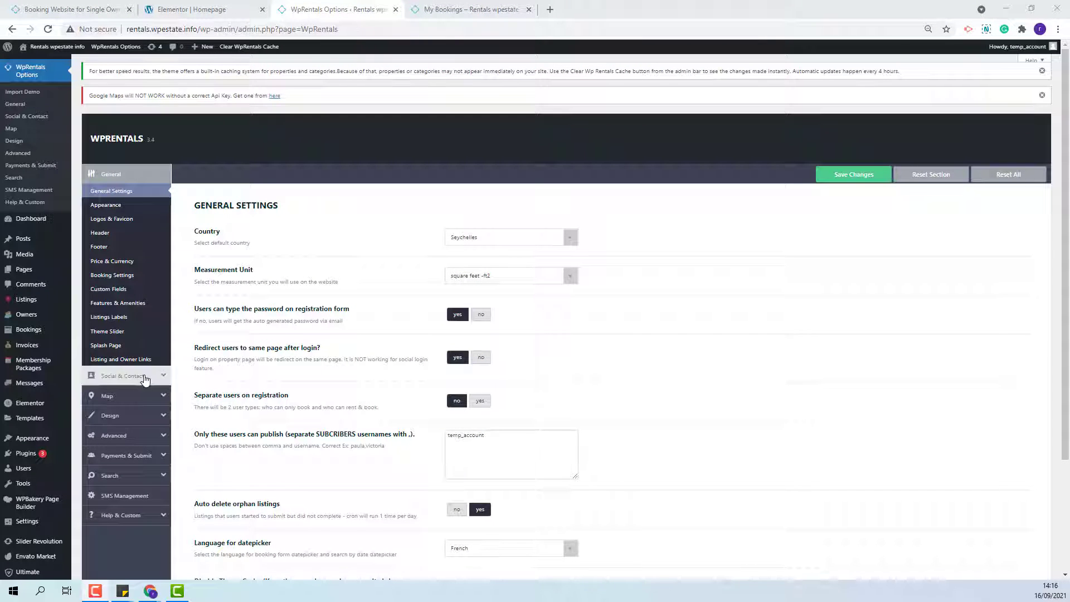
# - Move from Social & Contact to Payments & Submit's WooCommerce Settings in WpRentals Options
pyautogui.click(119, 381)
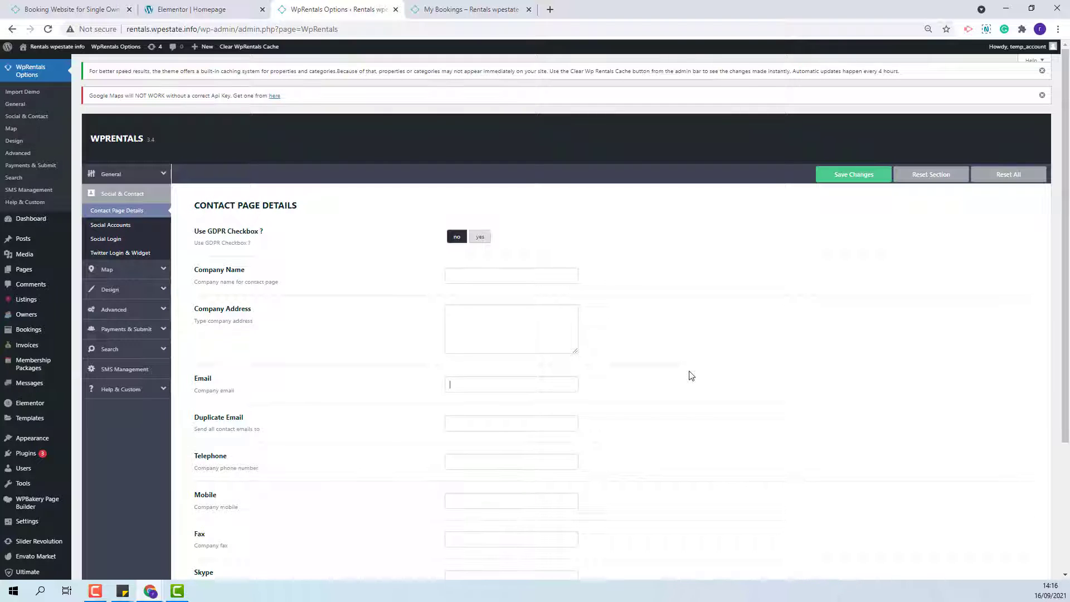
pyautogui.click(123, 335)
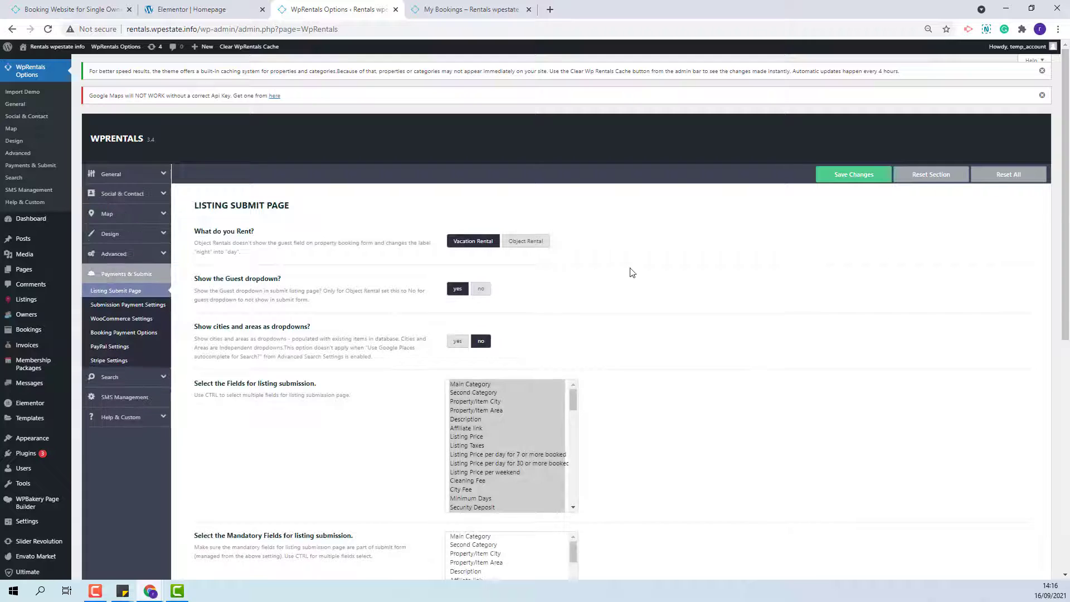
pyautogui.click(127, 321)
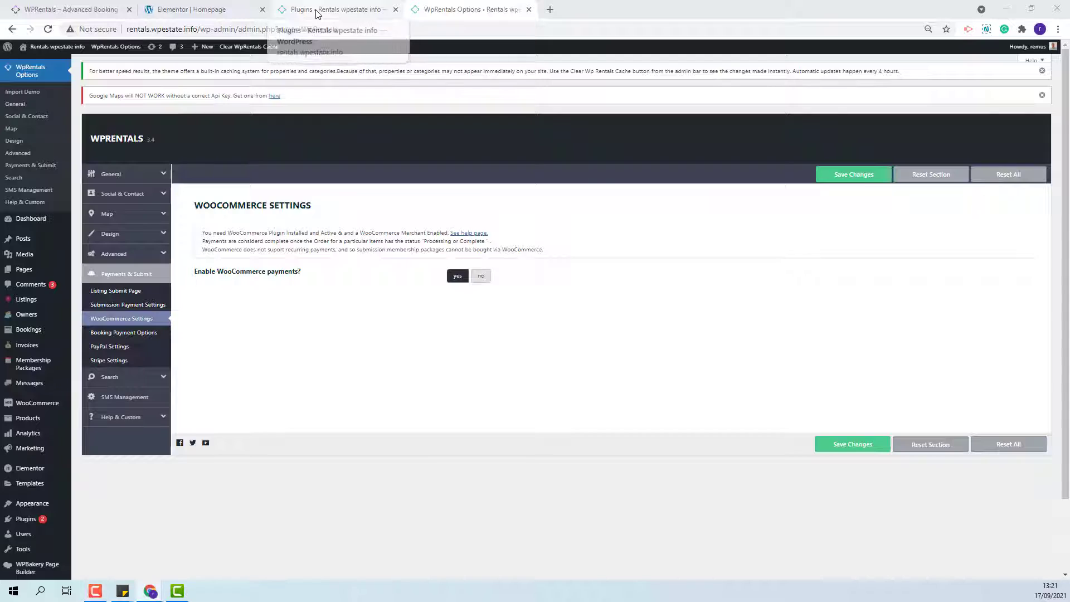
# - Check WooCommerce in Plugins, then view Submission Payment, Custom Colors and Listing Page settings
pyautogui.click(317, 11)
pyautogui.scroll(-1, 245, 388)
pyautogui.scroll(-1, 239, 385)
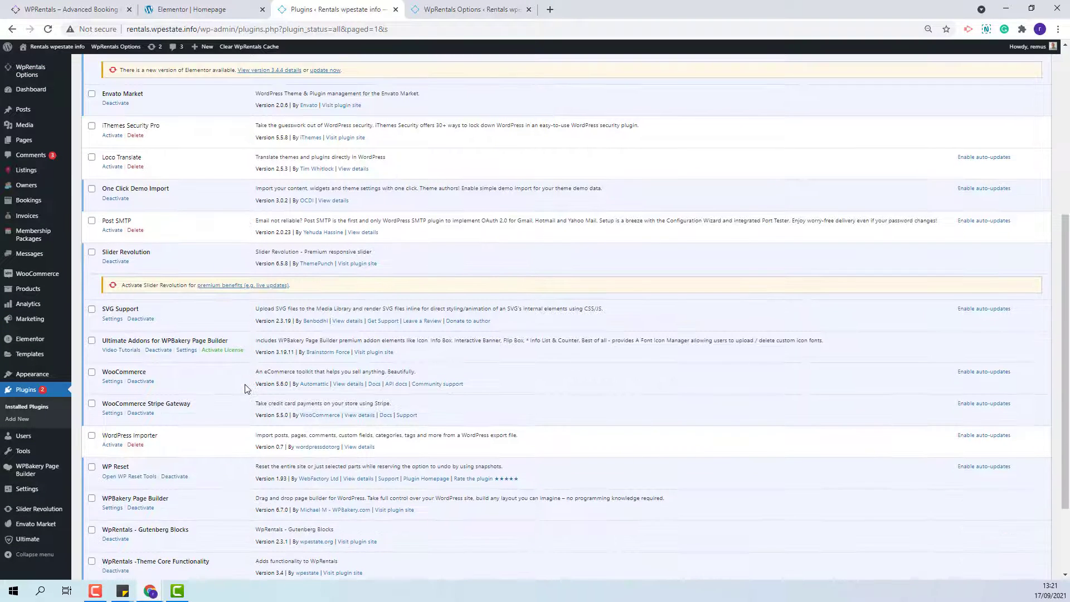
pyautogui.scroll(-1, 233, 365)
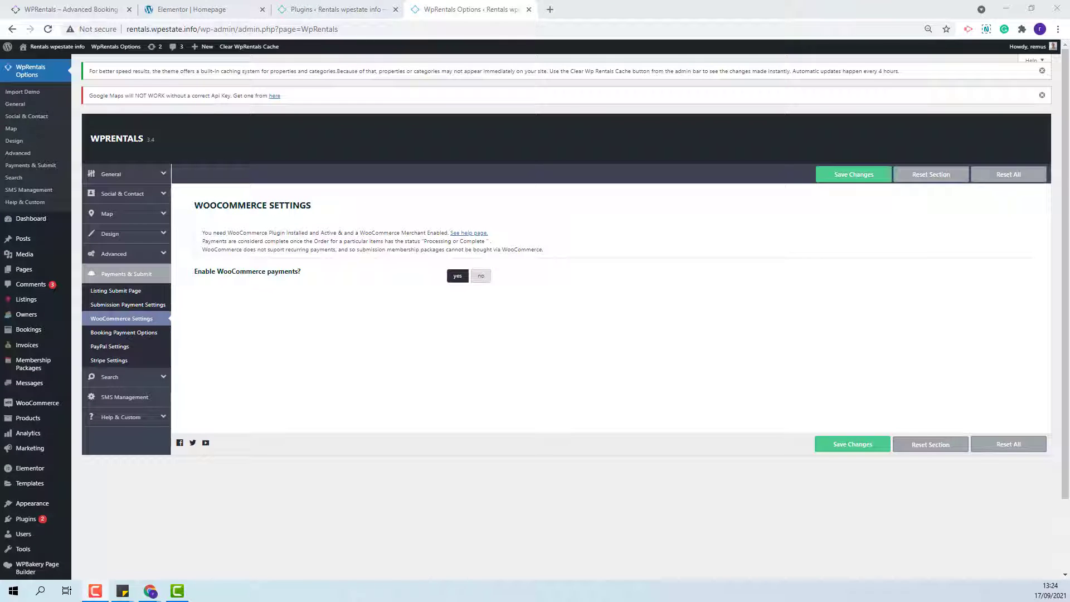
pyautogui.click(123, 349)
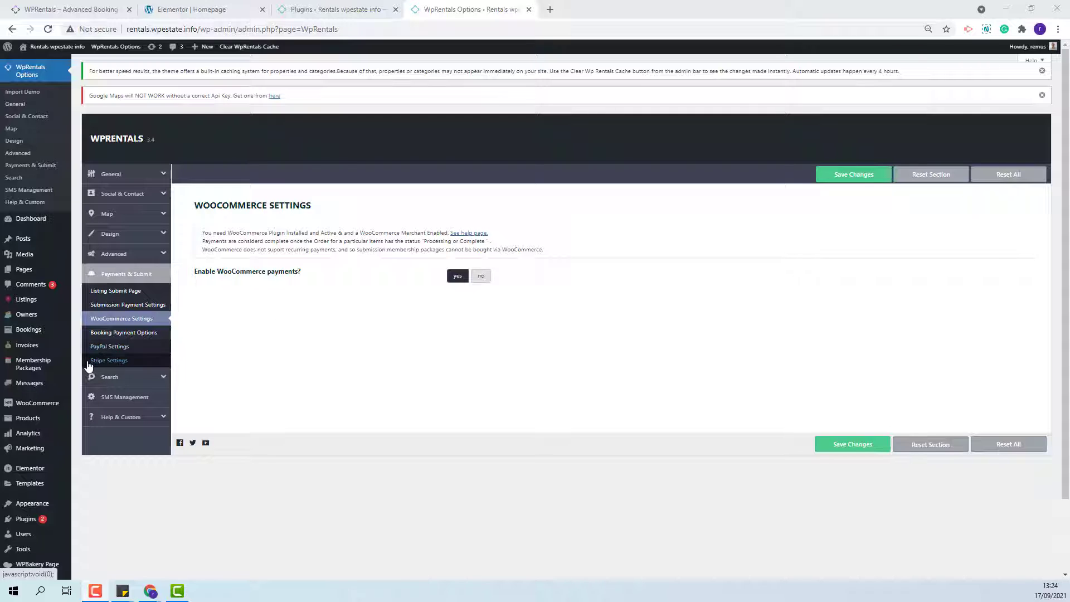
pyautogui.click(128, 306)
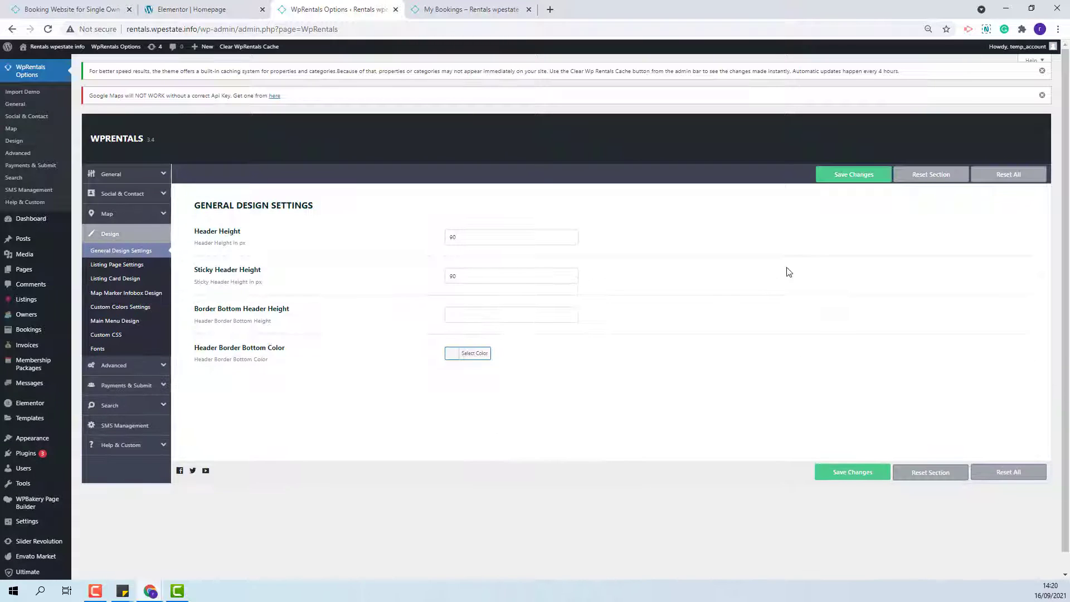
pyautogui.click(126, 306)
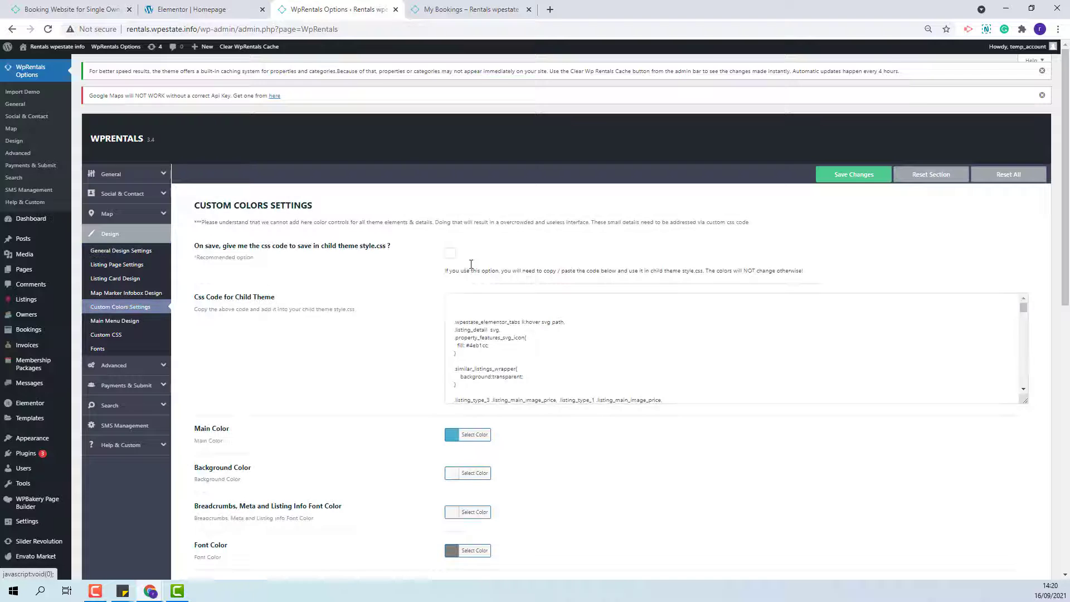
pyautogui.click(117, 264)
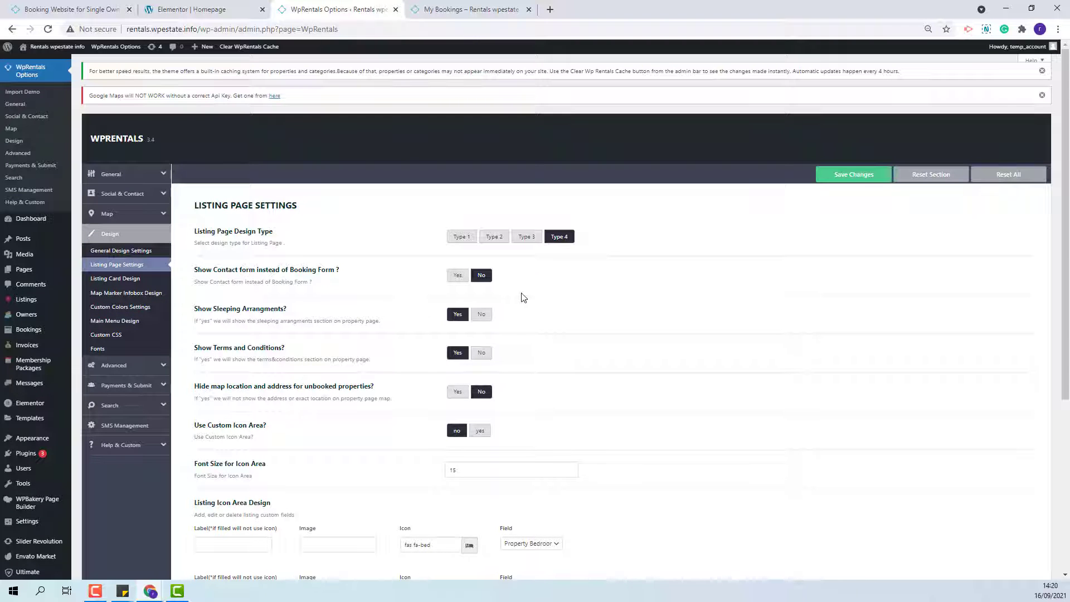
# - Show the demo "Booking Website for Single Owner" homepage in the first browser tab
pyautogui.click(39, 10)
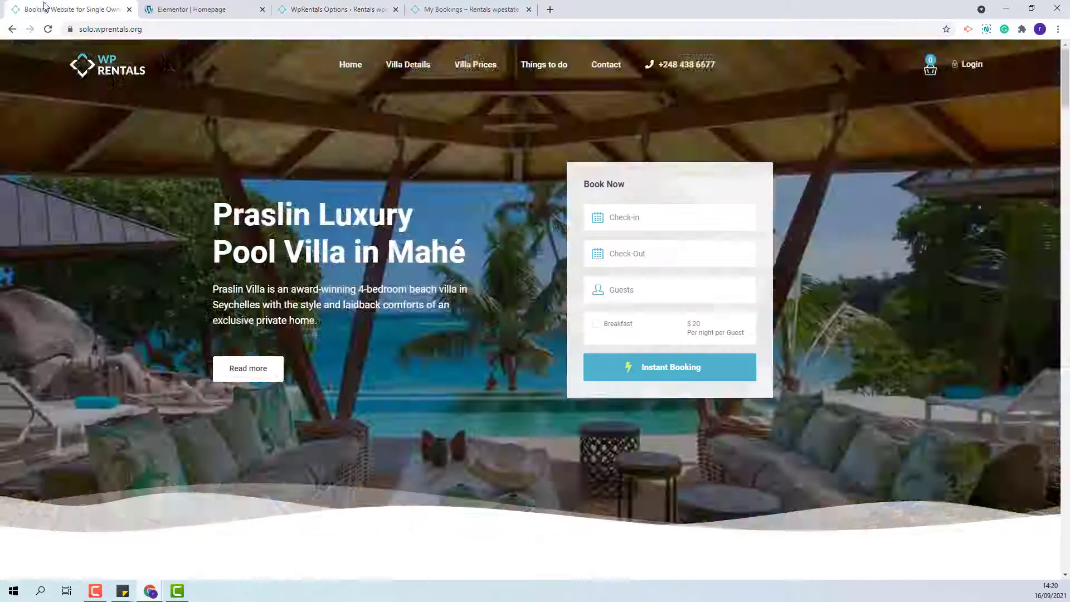